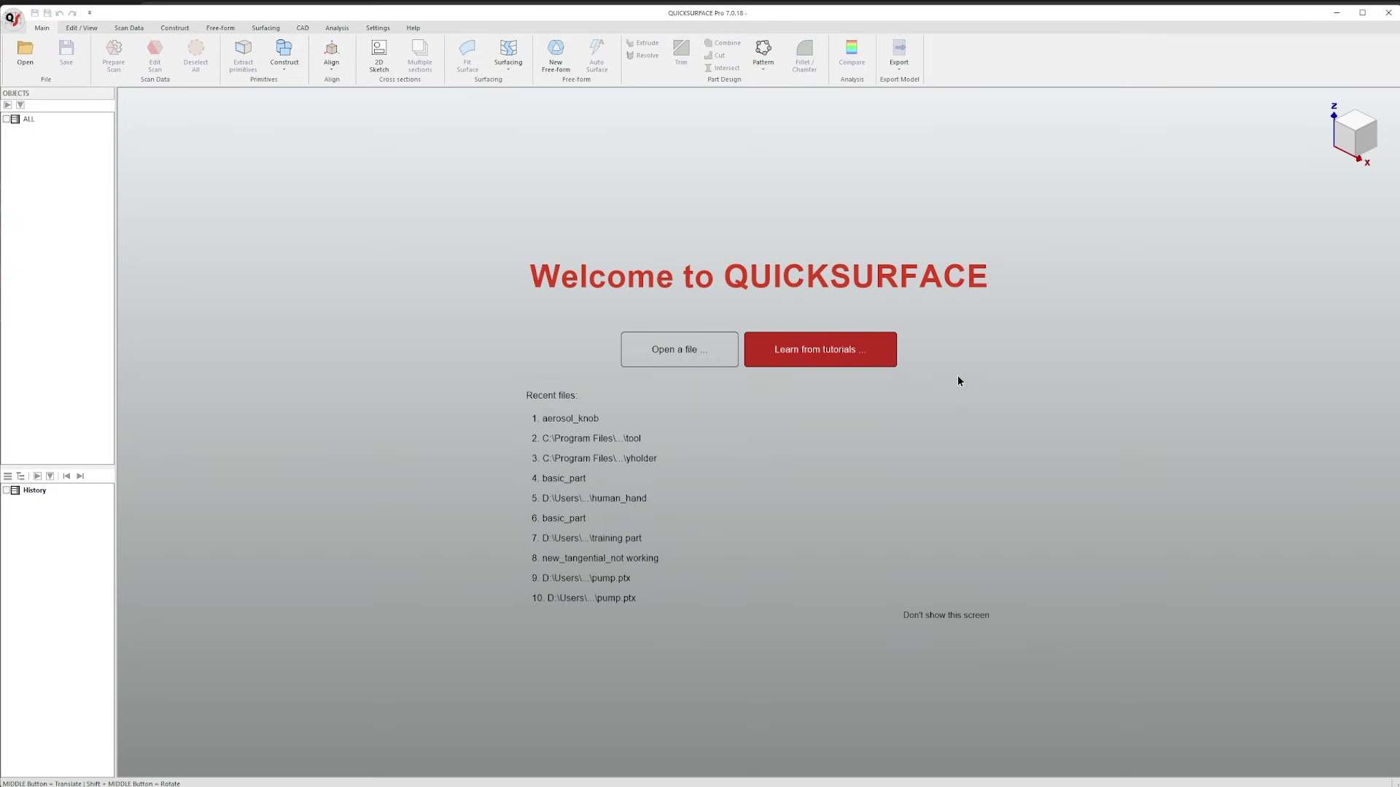
# Load the Aerosol knob example from Help > Examples and orbit to view its top
pyautogui.click(412, 28)
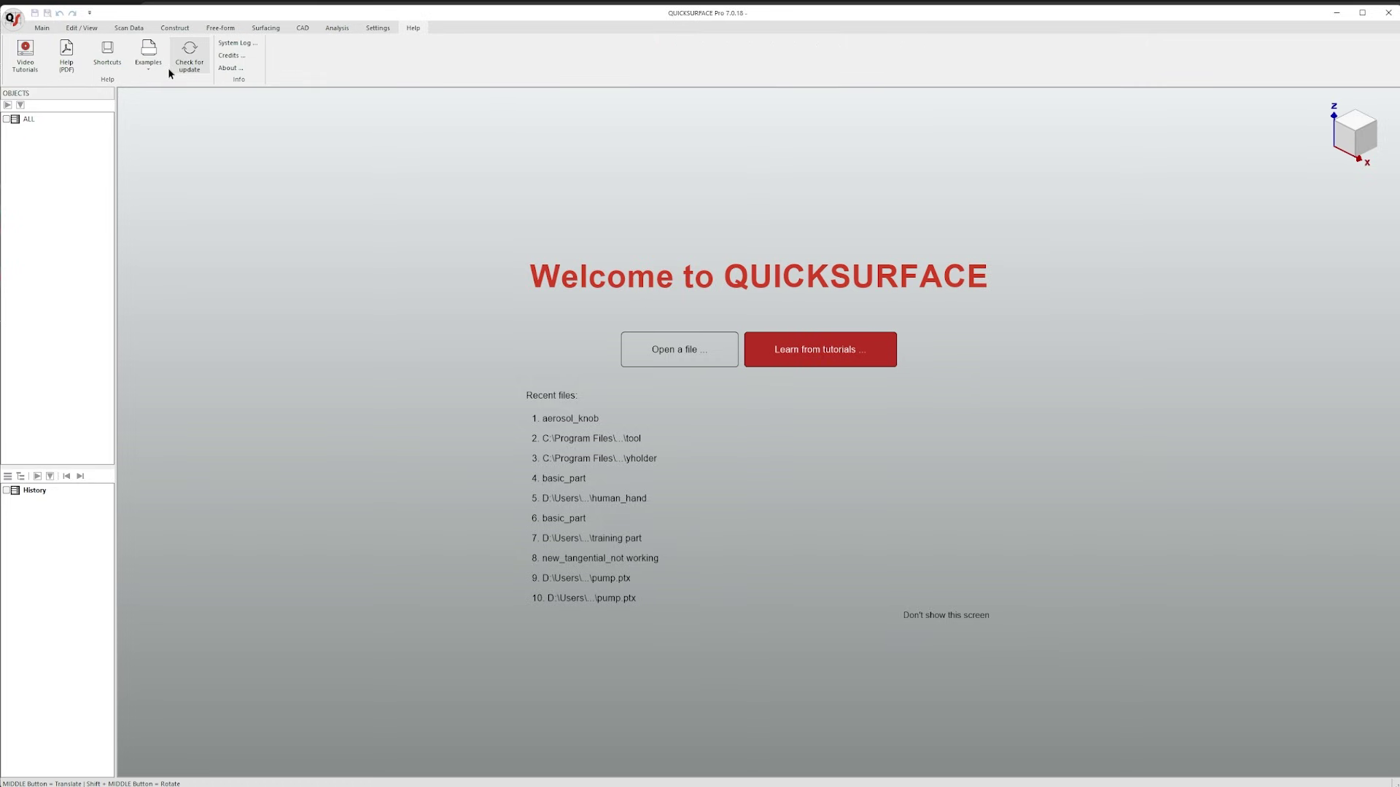
pyautogui.click(149, 62)
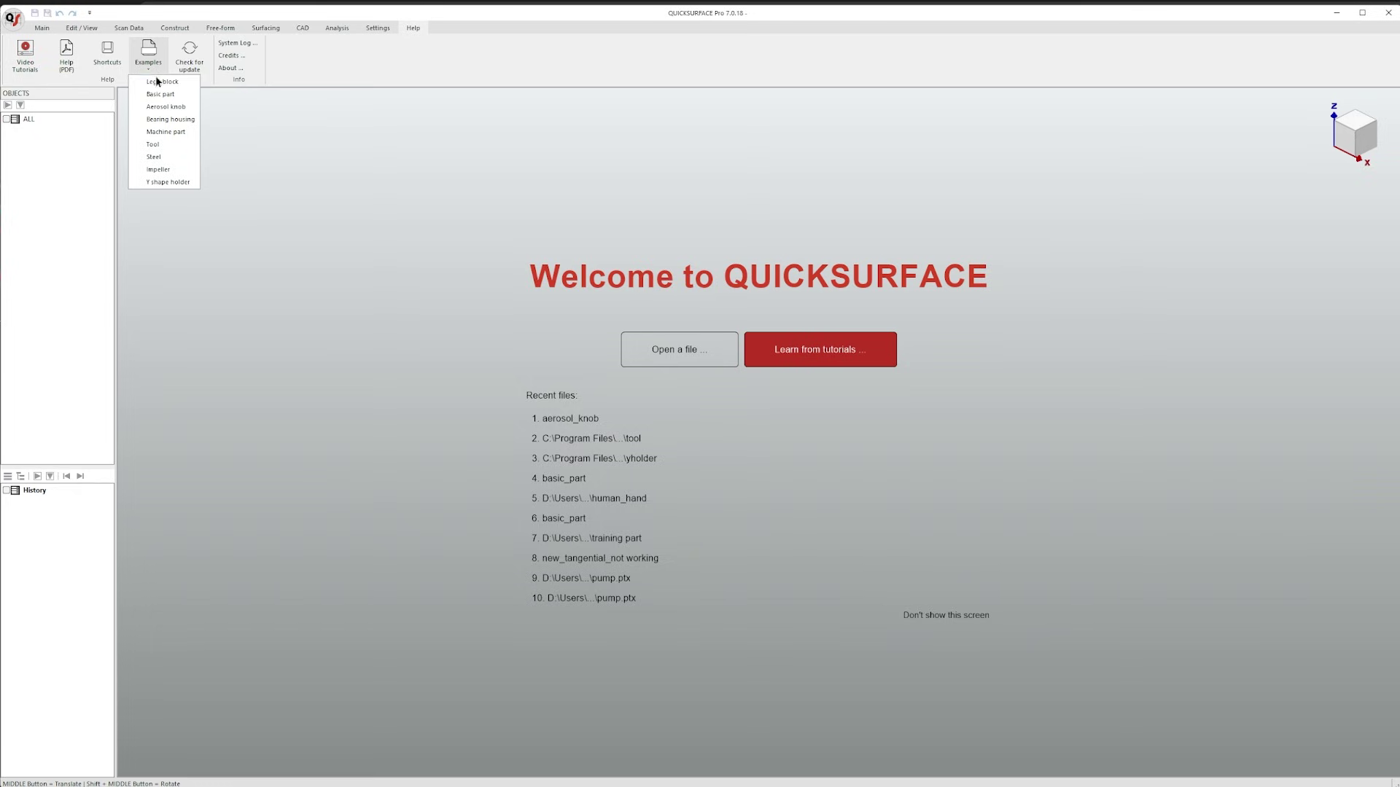
pyautogui.click(162, 107)
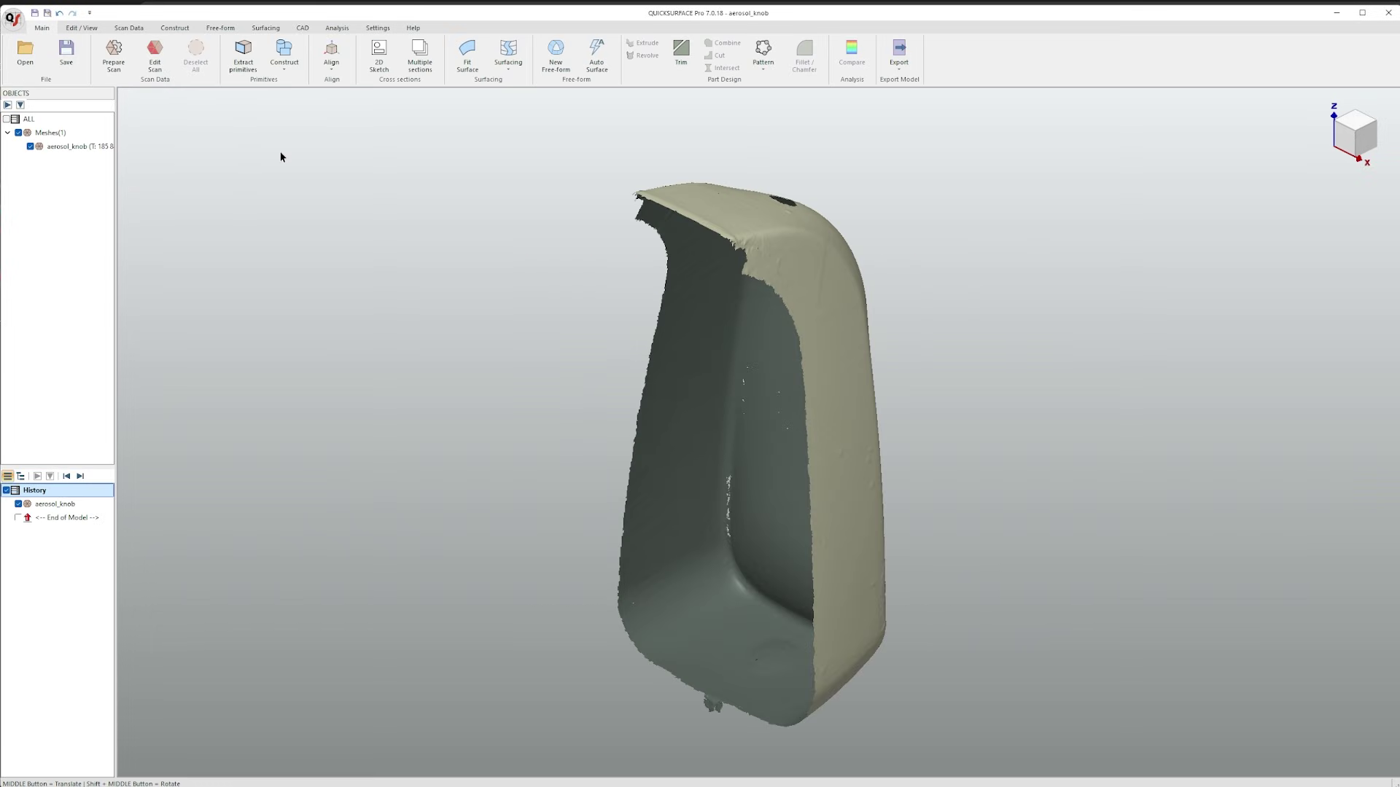
pyautogui.keyDown('shift'); pyautogui.moveTo(281, 156); pyautogui.dragTo(386, 610, button='middle'); pyautogui.keyUp('shift')
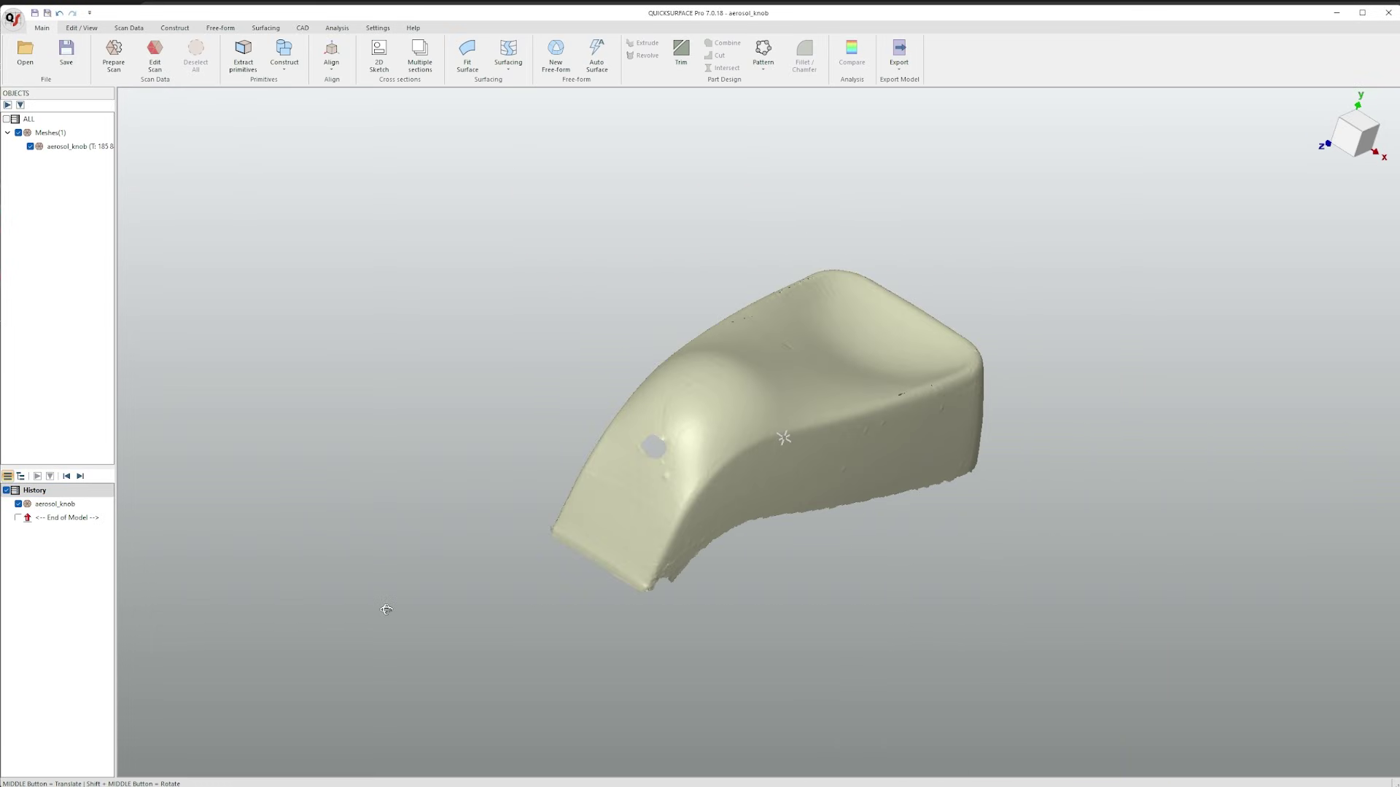
# Create a new free-form surface in Add face mode with Snap Mode ON
pyautogui.click(557, 51)
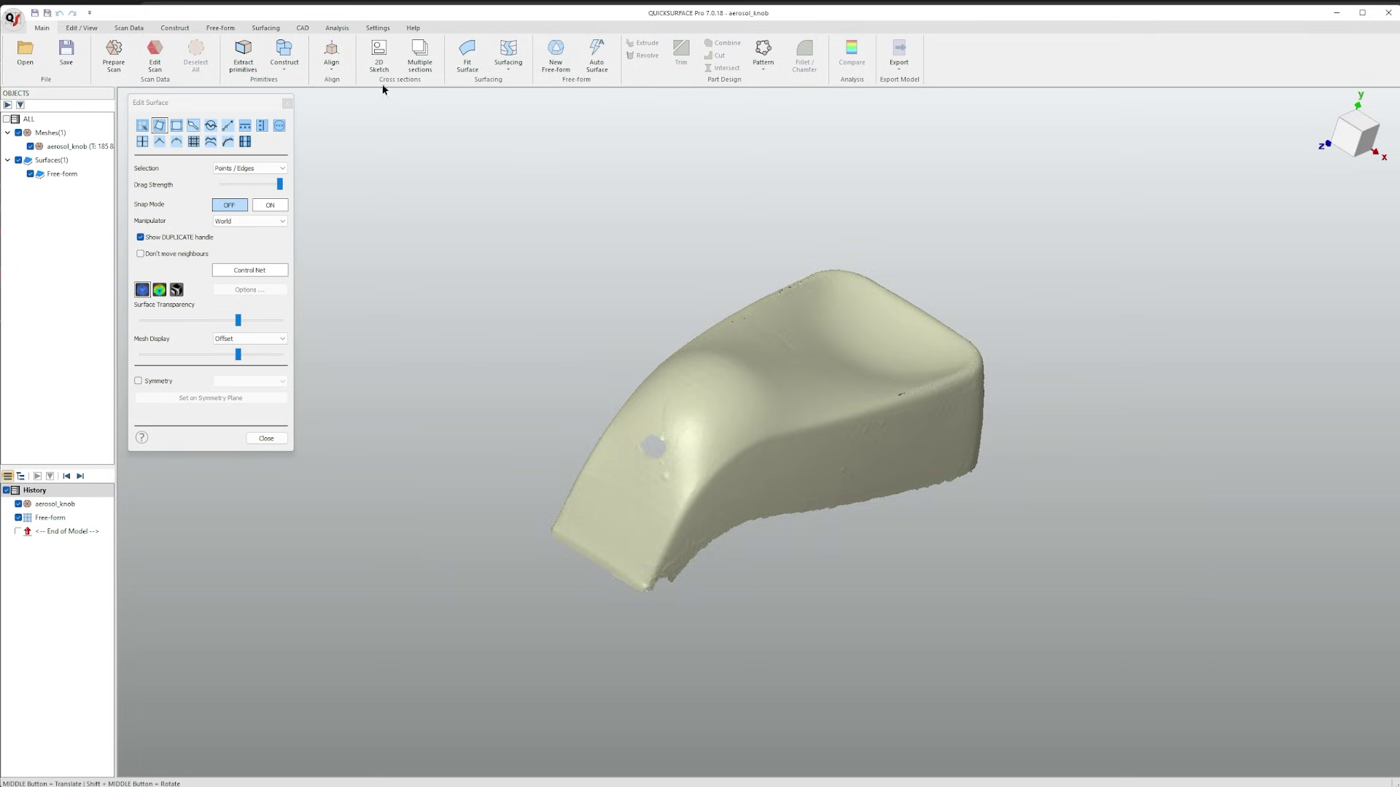
pyautogui.click(161, 128)
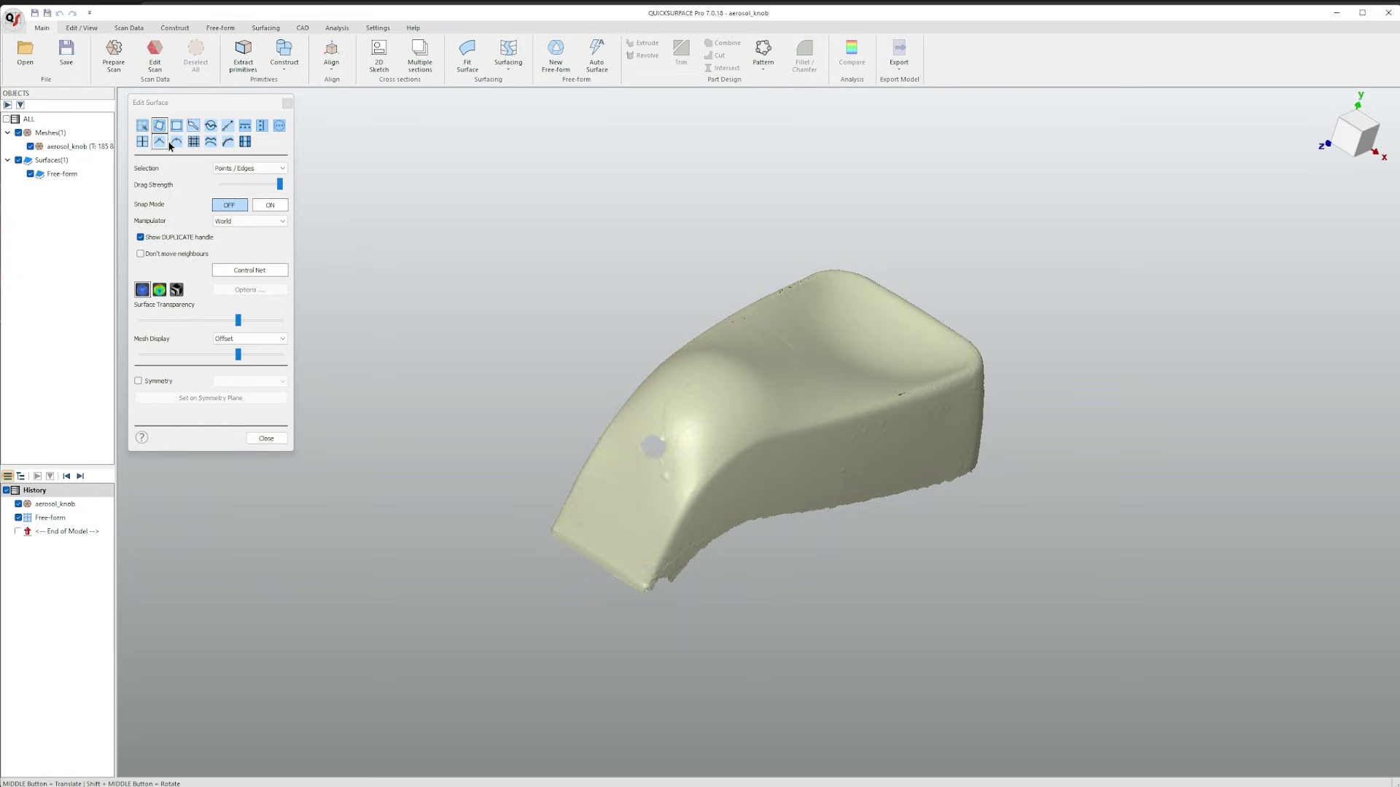
pyautogui.click(270, 205)
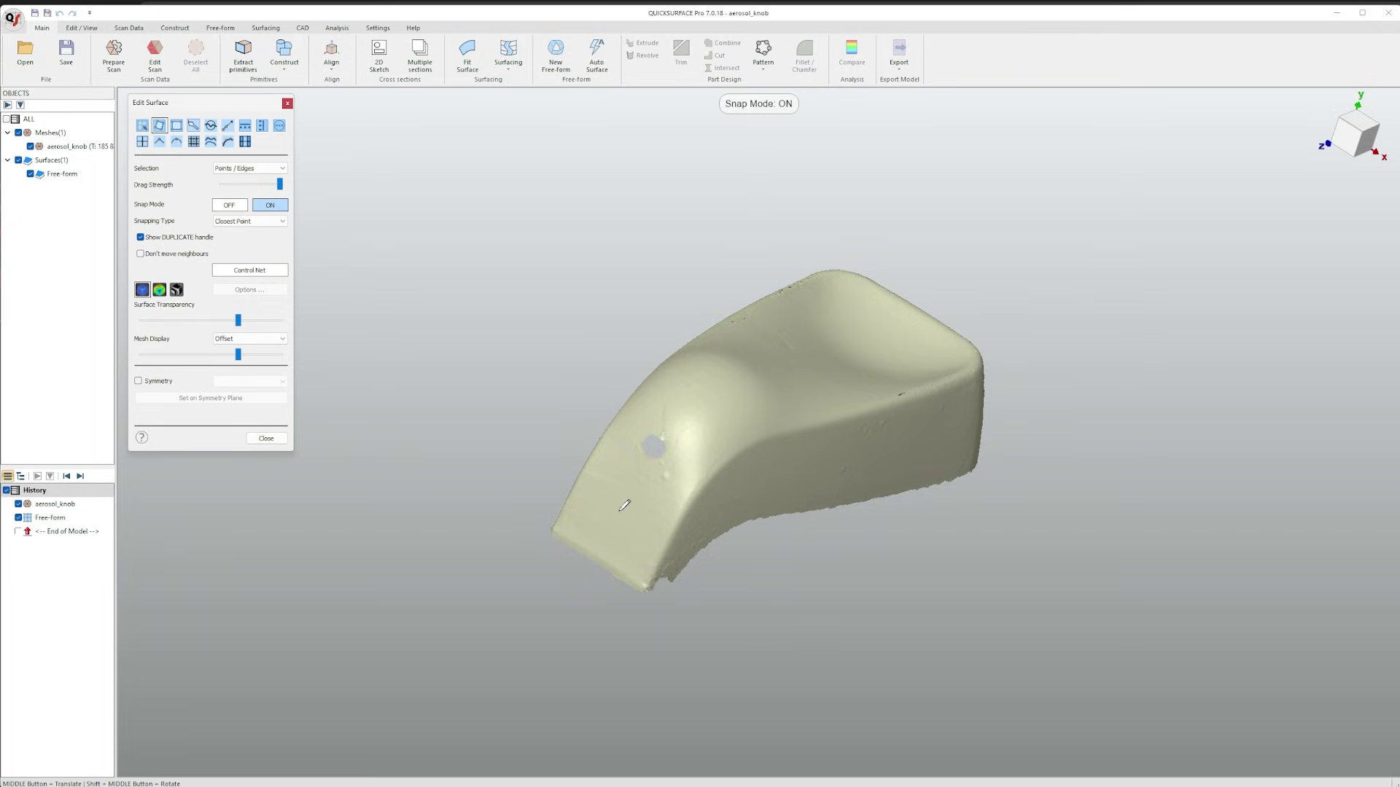
# Place a four-cornered patch on the knob's front lower corner
pyautogui.click(606, 553)
pyautogui.click(629, 508)
pyautogui.click(665, 526)
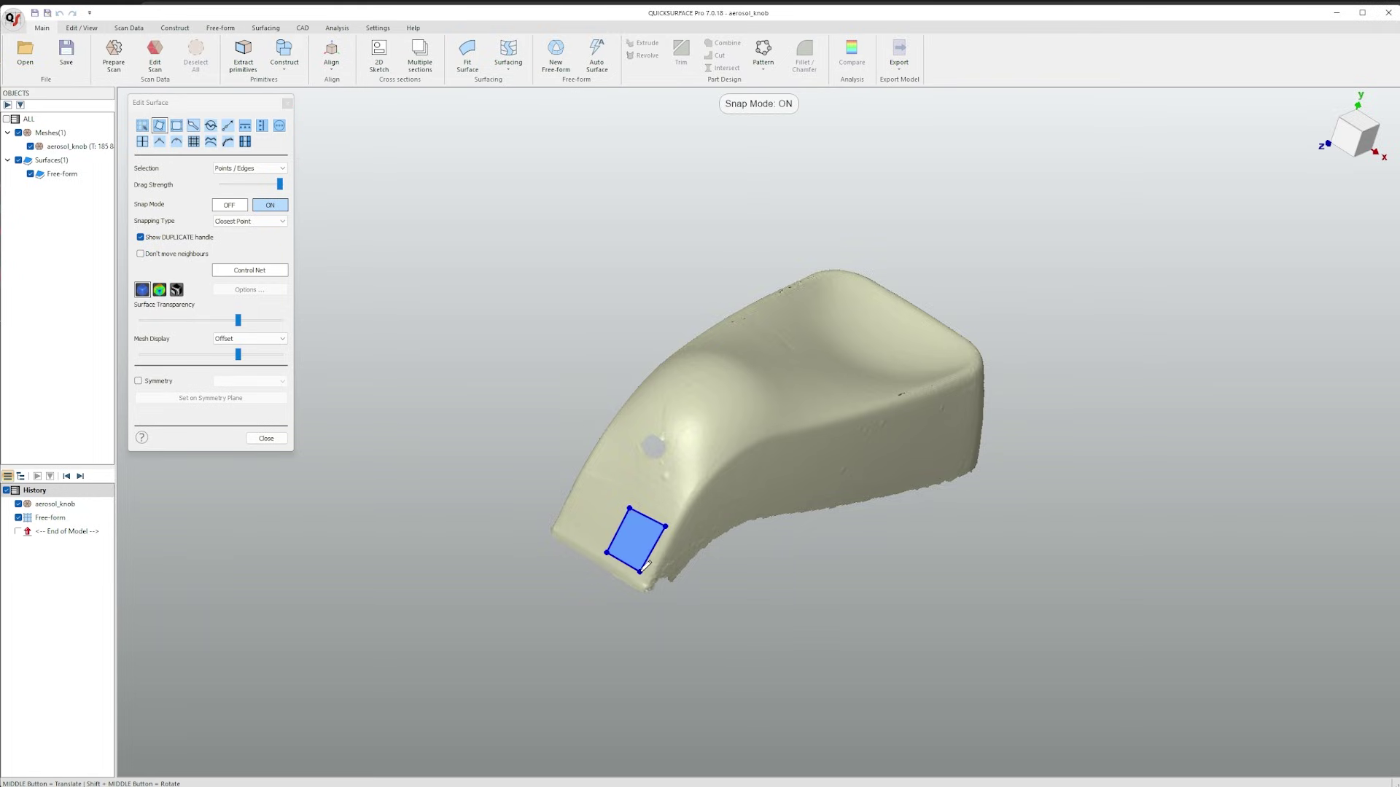
pyautogui.click(640, 572)
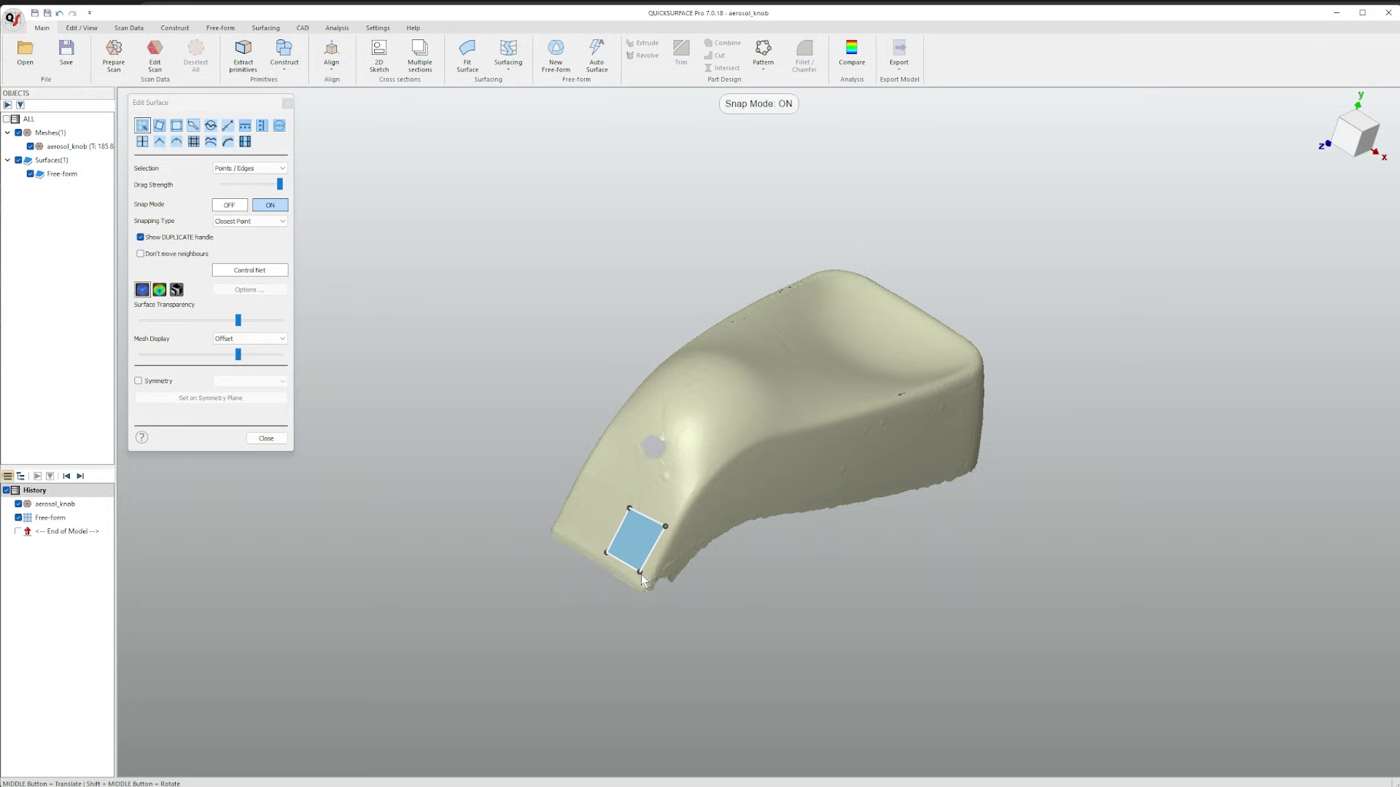
# Extend the patch's top edge into second and third patches, raising the middle point onto the scan
pyautogui.click(655, 523)
pyautogui.moveTo(648, 521); pyautogui.dragTo(669, 453)
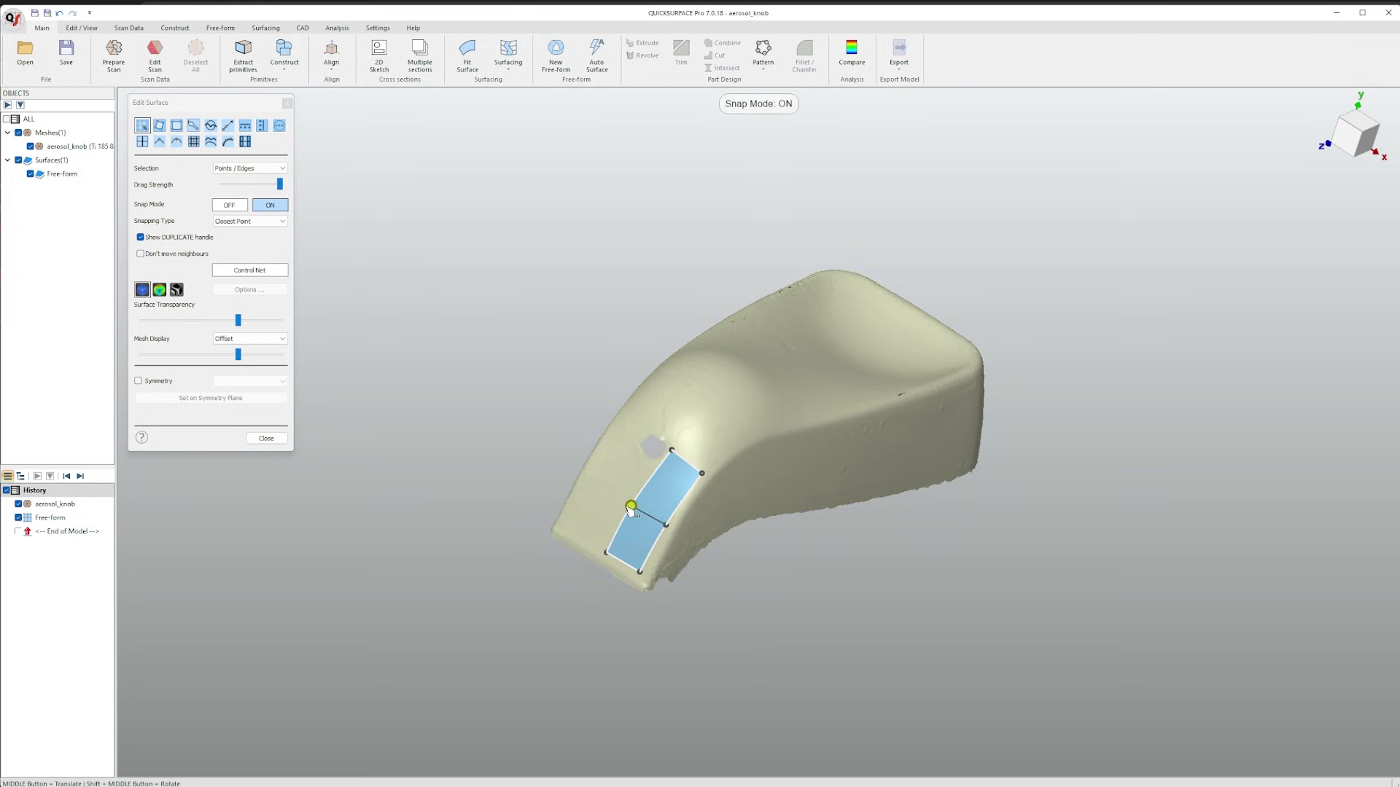
pyautogui.keyDown('shift'); pyautogui.moveTo(733, 574); pyautogui.dragTo(648, 523, button='middle'); pyautogui.keyUp('shift')
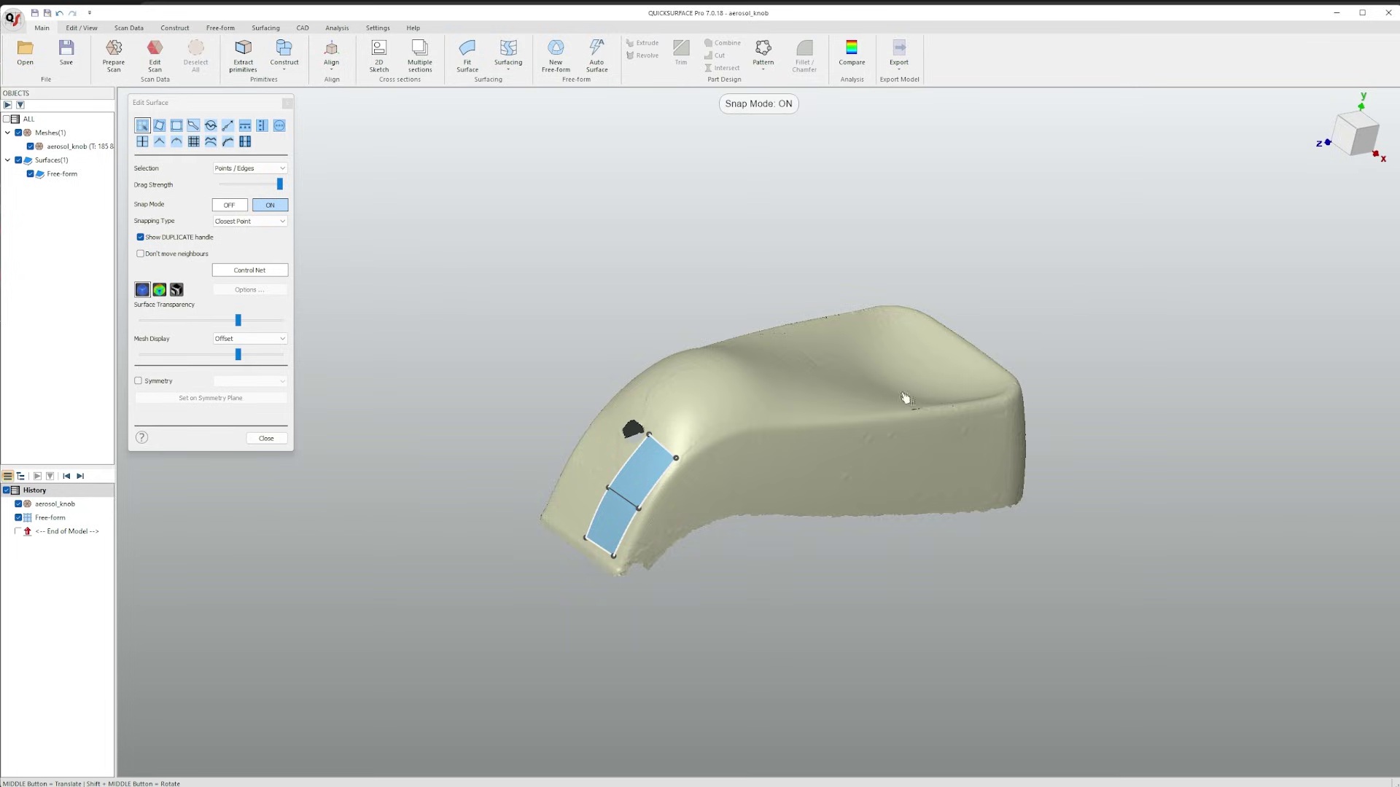
pyautogui.keyDown('shift'); pyautogui.moveTo(765, 409); pyautogui.dragTo(734, 415, button='middle'); pyautogui.keyUp('shift')
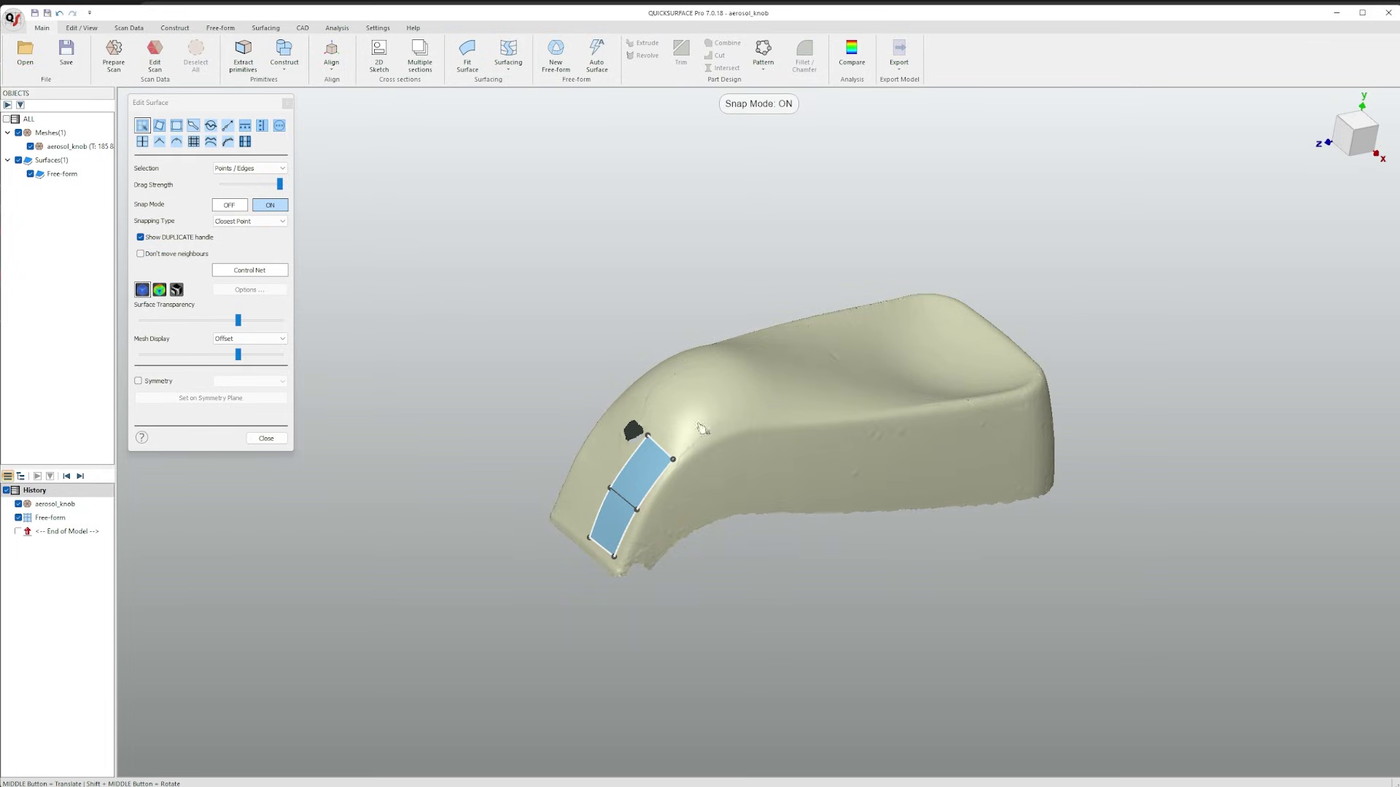
pyautogui.moveTo(662, 449); pyautogui.dragTo(744, 423)
pyautogui.moveTo(684, 463); pyautogui.dragTo(685, 448)
pyautogui.scroll(4, 742, 415)
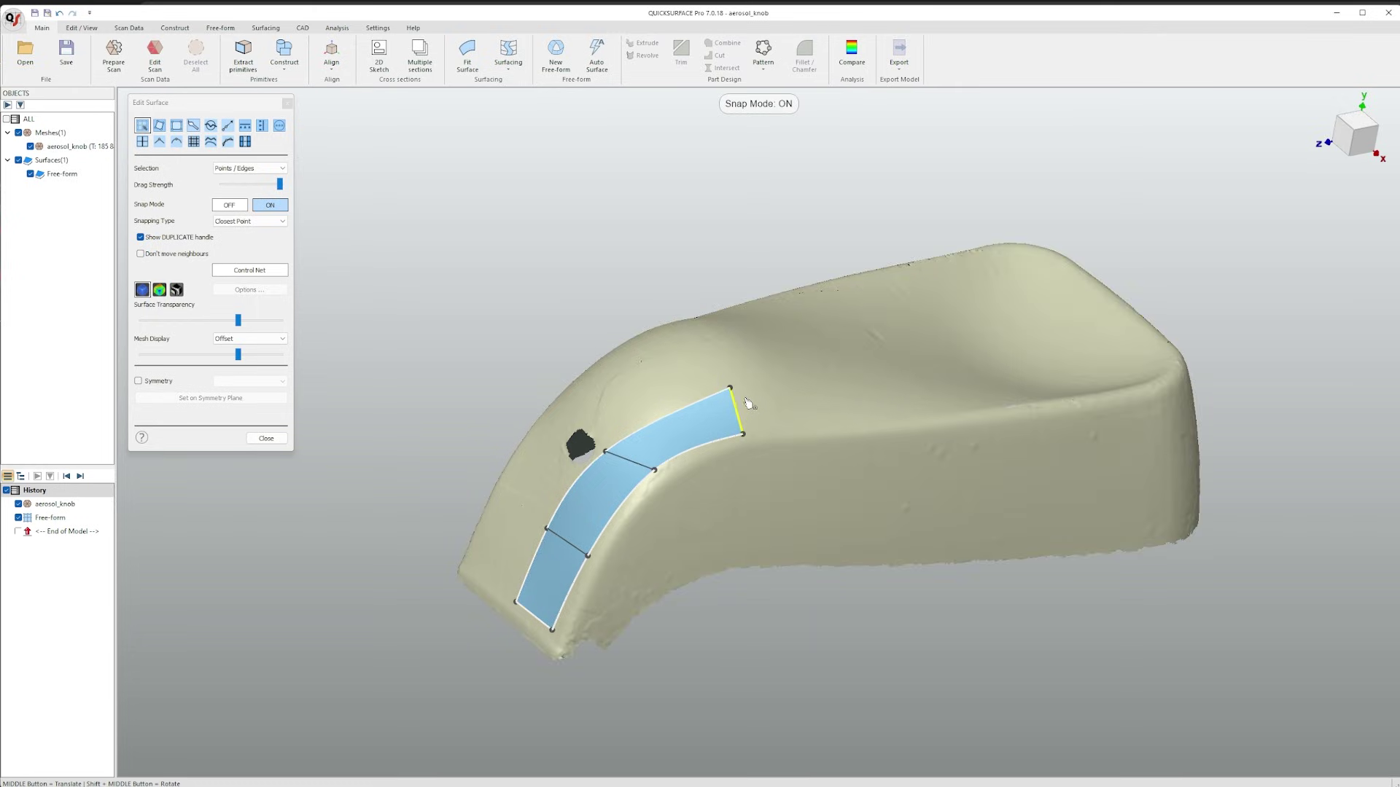
# Add further patches along the rim until the strip reaches the knob's back end
pyautogui.moveTo(743, 413); pyautogui.dragTo(926, 395)
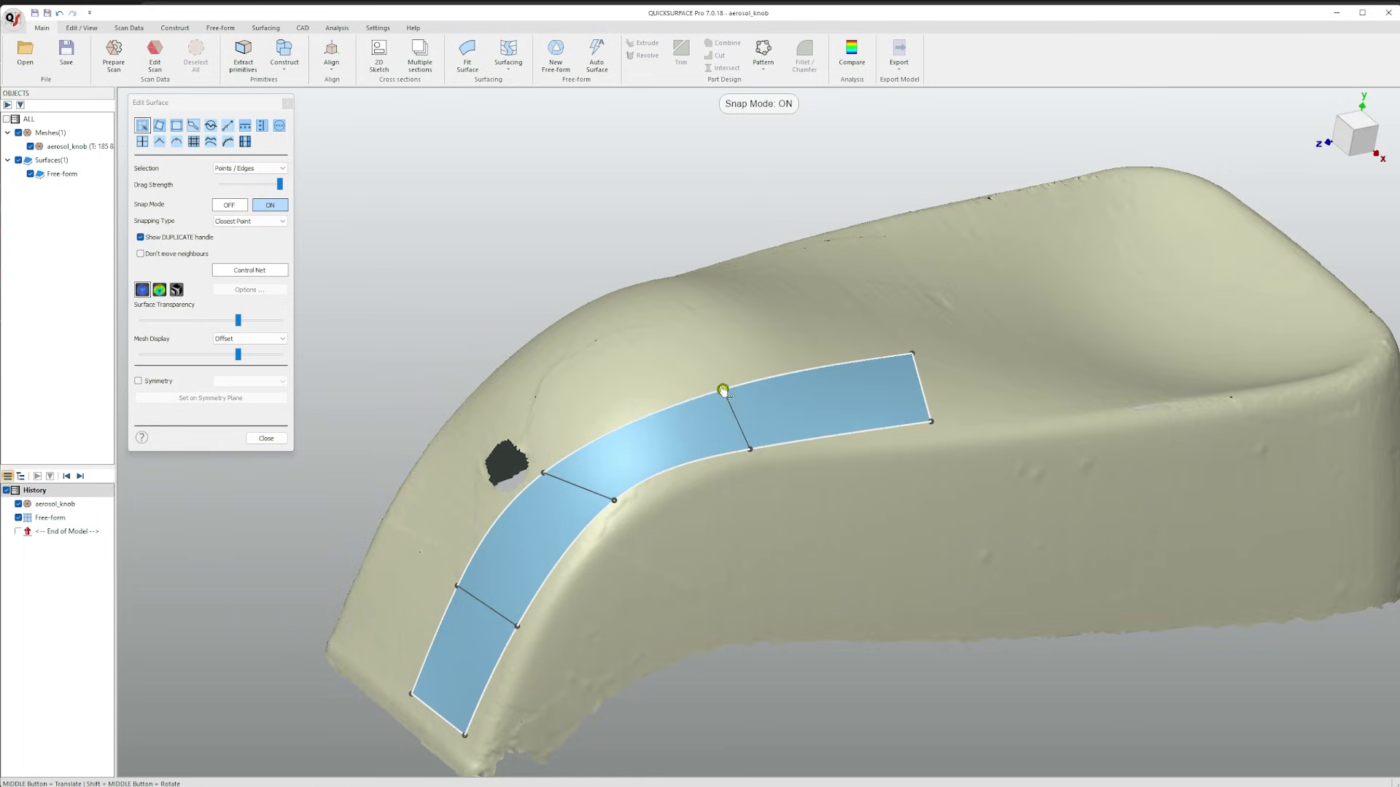
pyautogui.moveTo(723, 391); pyautogui.dragTo(724, 375)
pyautogui.keyDown('shift'); pyautogui.moveTo(963, 398); pyautogui.dragTo(861, 523, button='middle'); pyautogui.keyUp('shift')
pyautogui.scroll(-4, 861, 522)
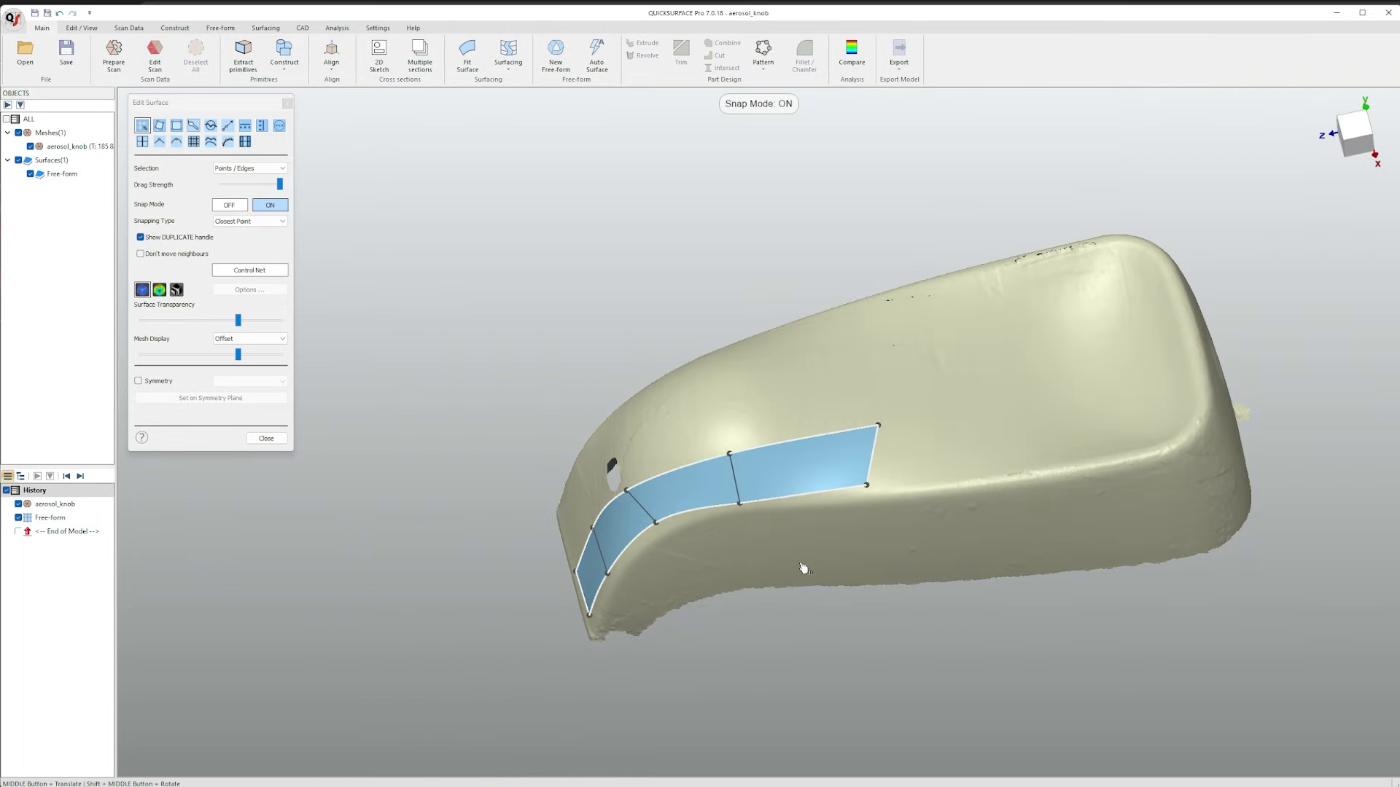
pyautogui.moveTo(860, 461); pyautogui.dragTo(999, 447)
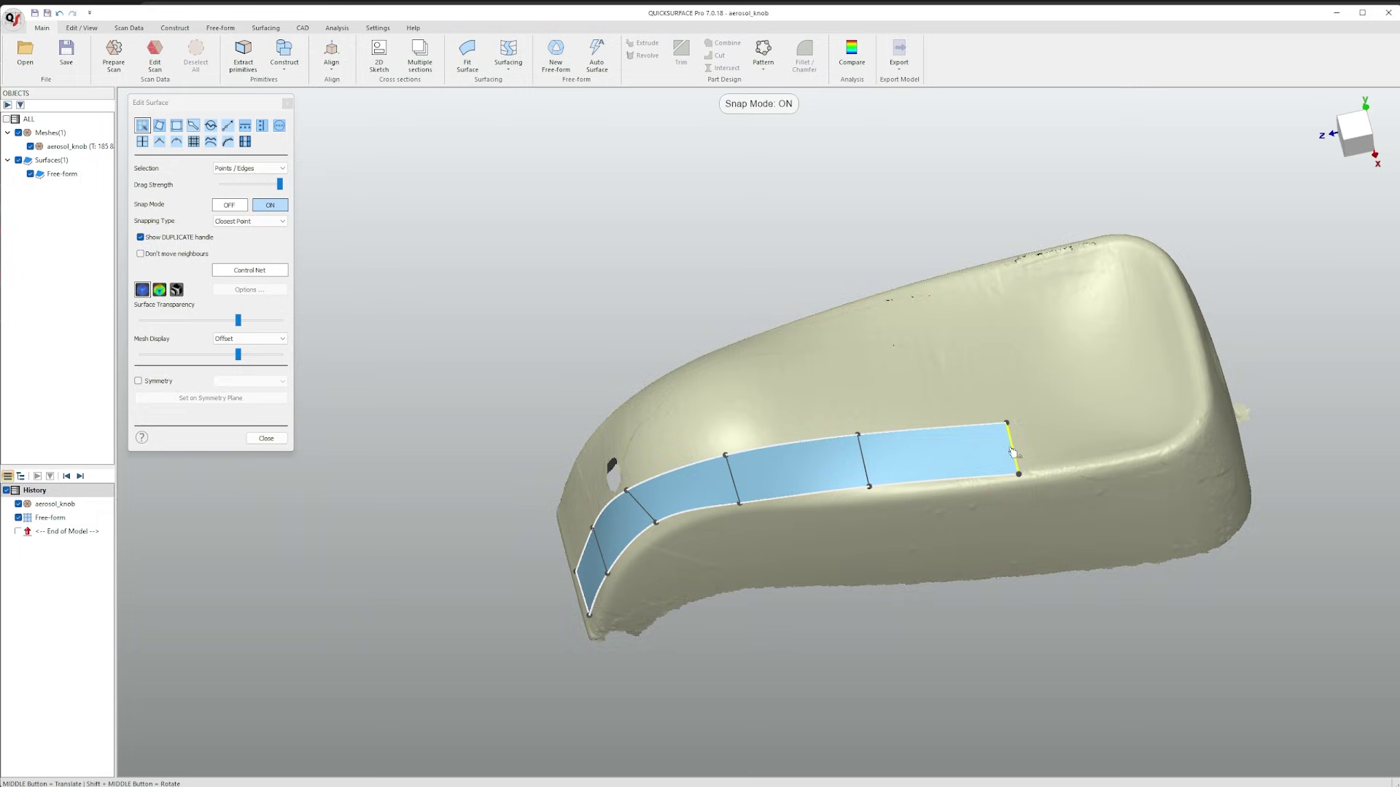
pyautogui.moveTo(740, 503); pyautogui.dragTo(738, 495)
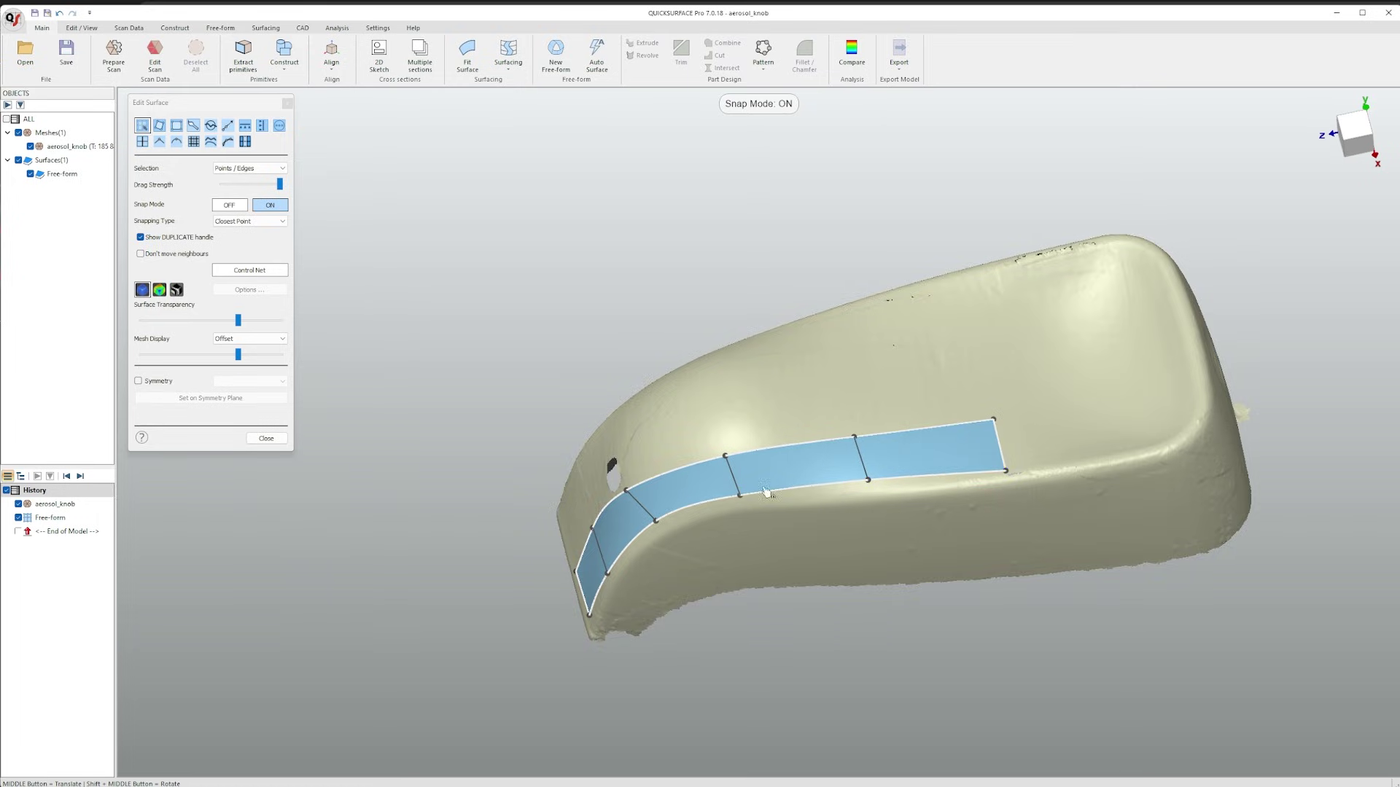
pyautogui.moveTo(996, 458); pyautogui.dragTo(1198, 425)
pyautogui.click(866, 481)
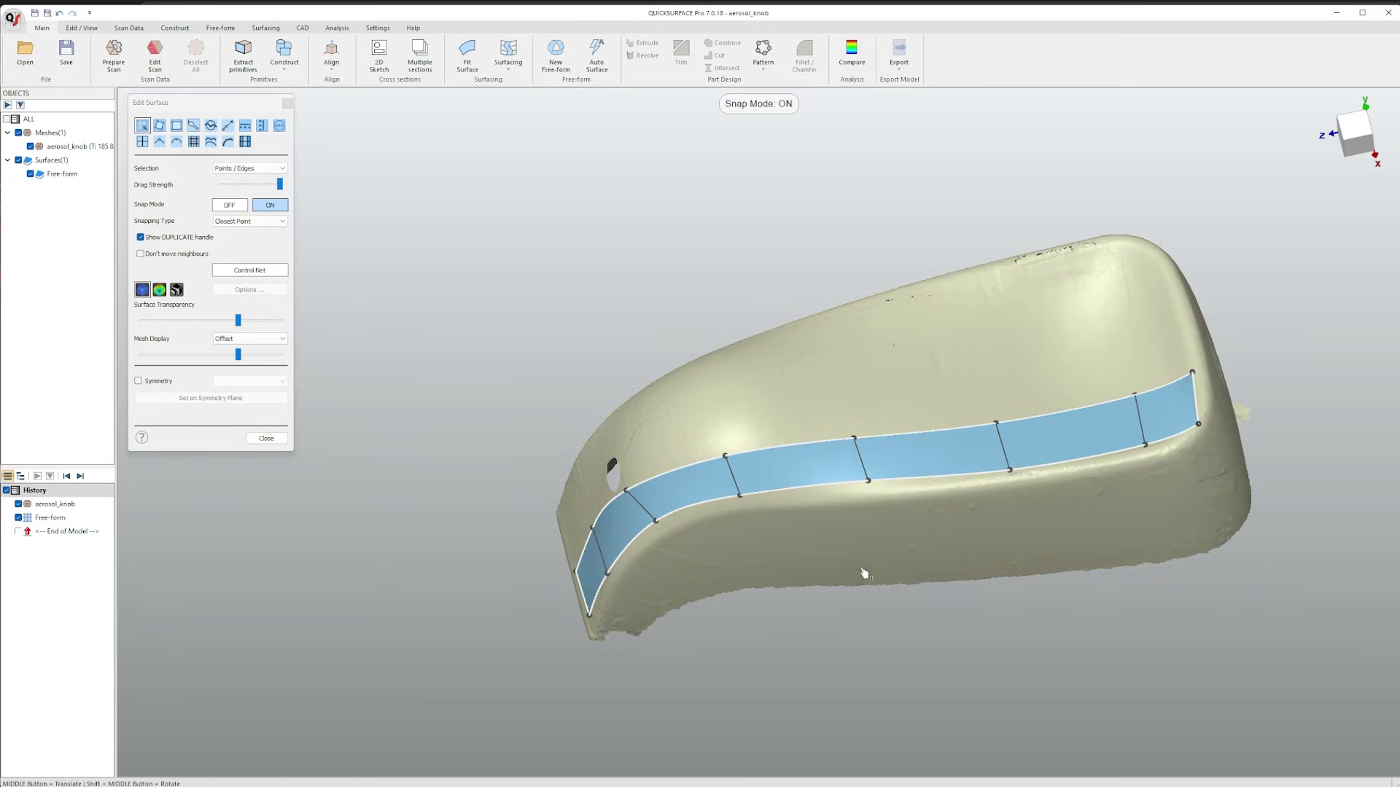
pyautogui.keyDown('shift'); pyautogui.moveTo(854, 620); pyautogui.dragTo(783, 585, button='middle'); pyautogui.keyUp('shift')
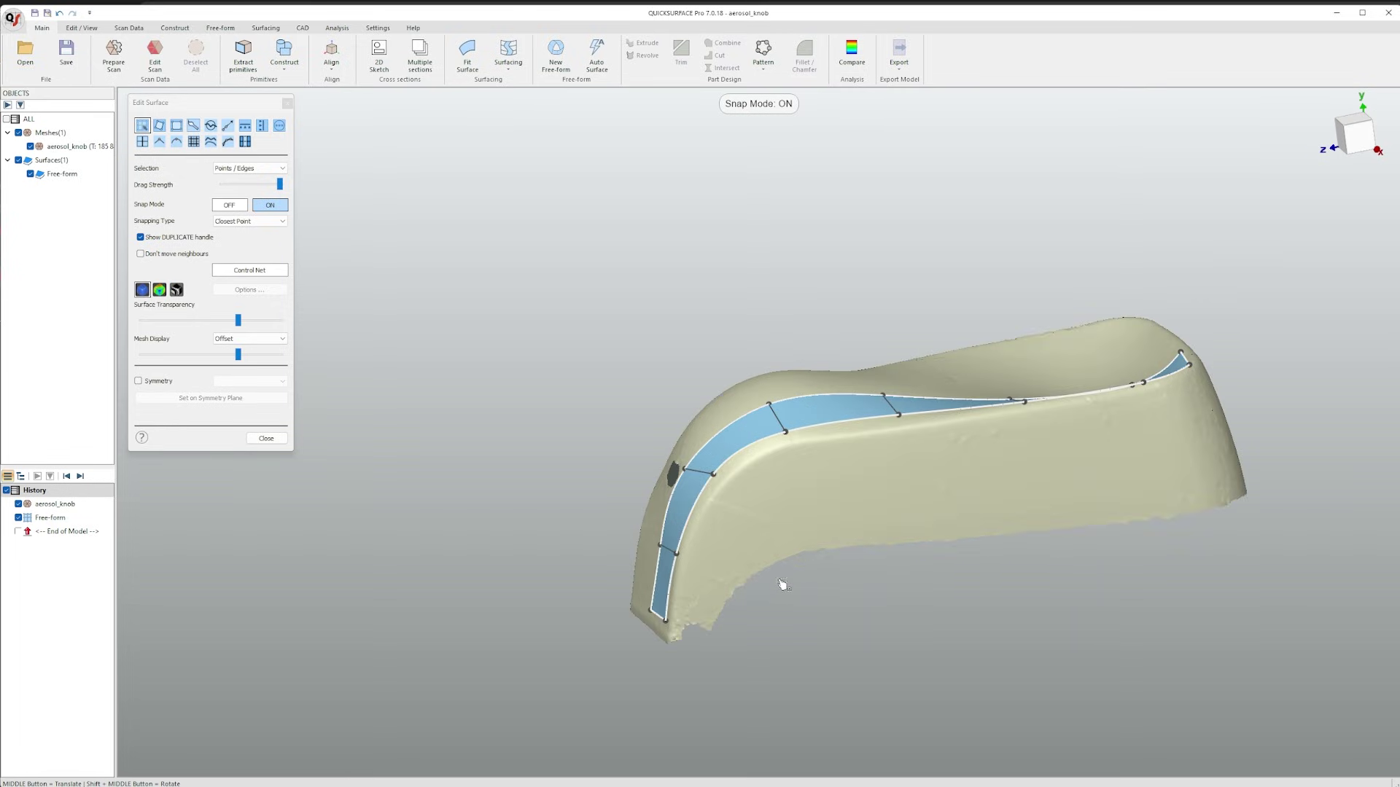
pyautogui.scroll(2, 827, 574)
# Select the strip's lower boundary, add a row below, and pull its bottom-left corner onto the scan
pyautogui.click(693, 406)
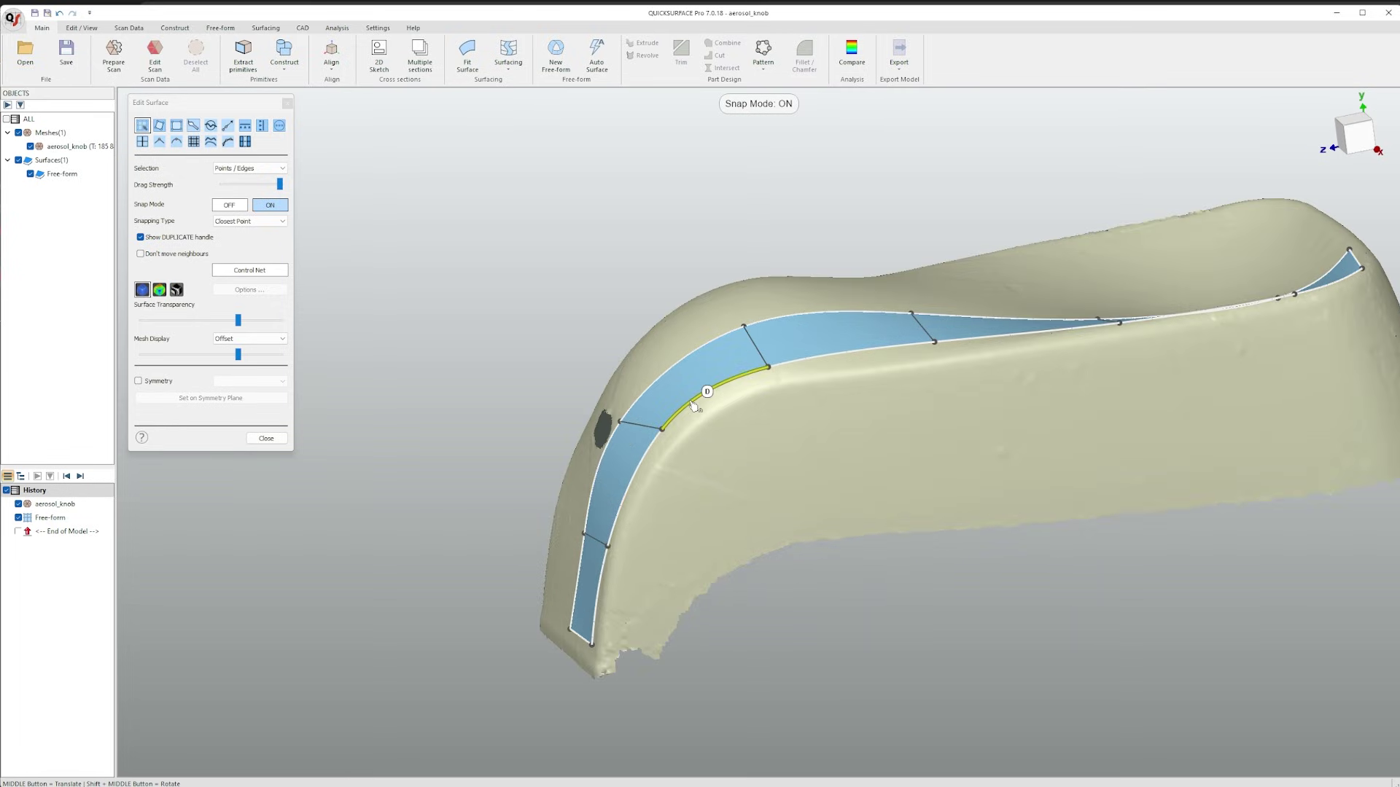
pyautogui.doubleClick(692, 406)
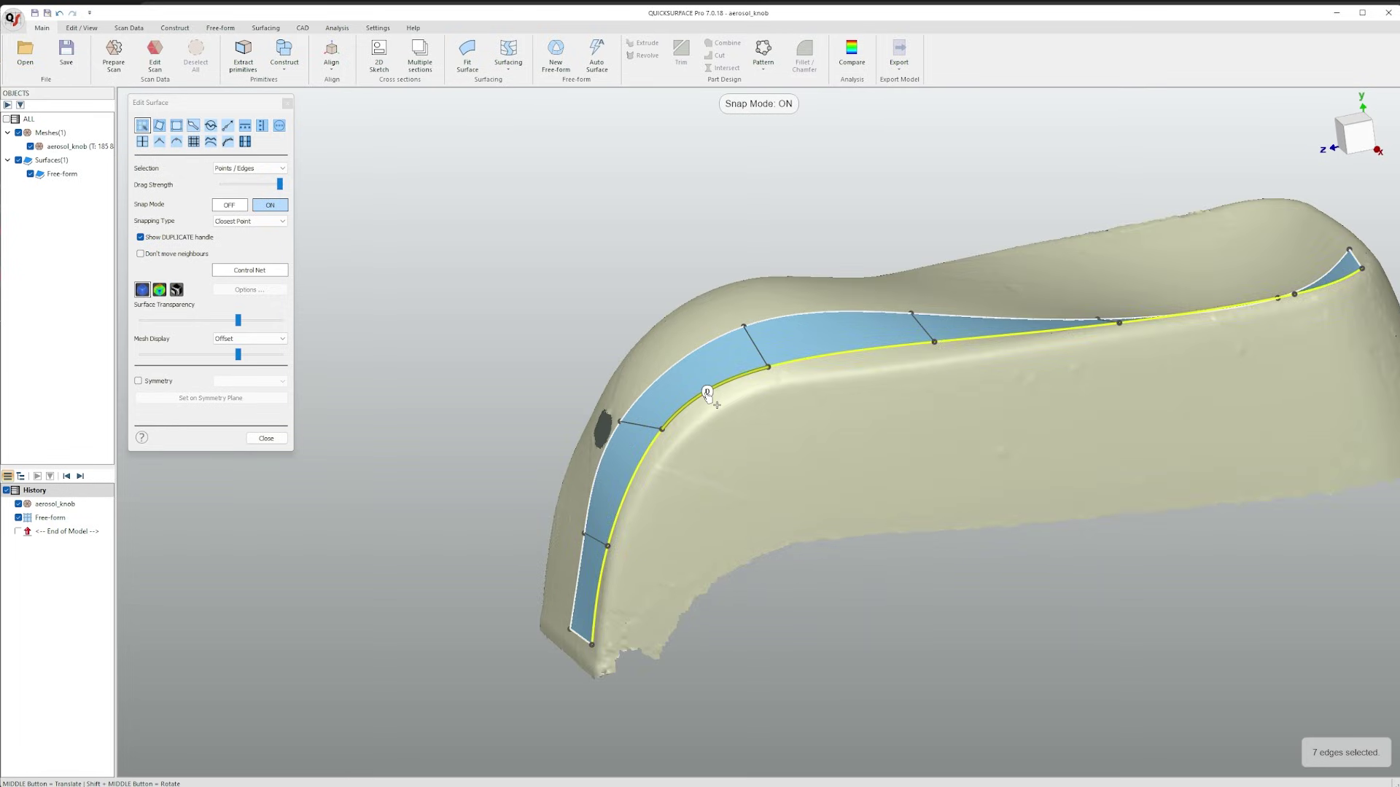
pyautogui.moveTo(707, 393); pyautogui.dragTo(760, 441)
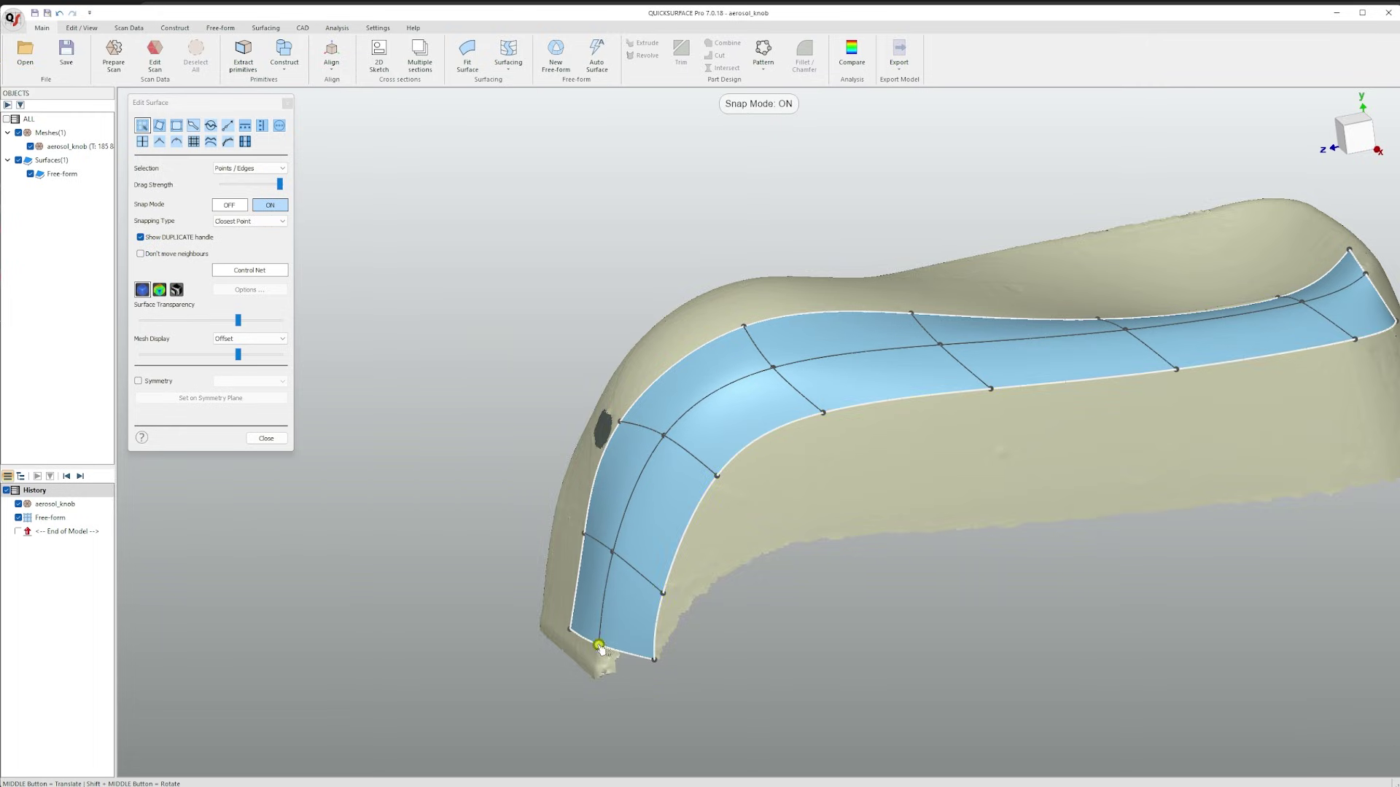
pyautogui.moveTo(598, 645); pyautogui.dragTo(566, 646)
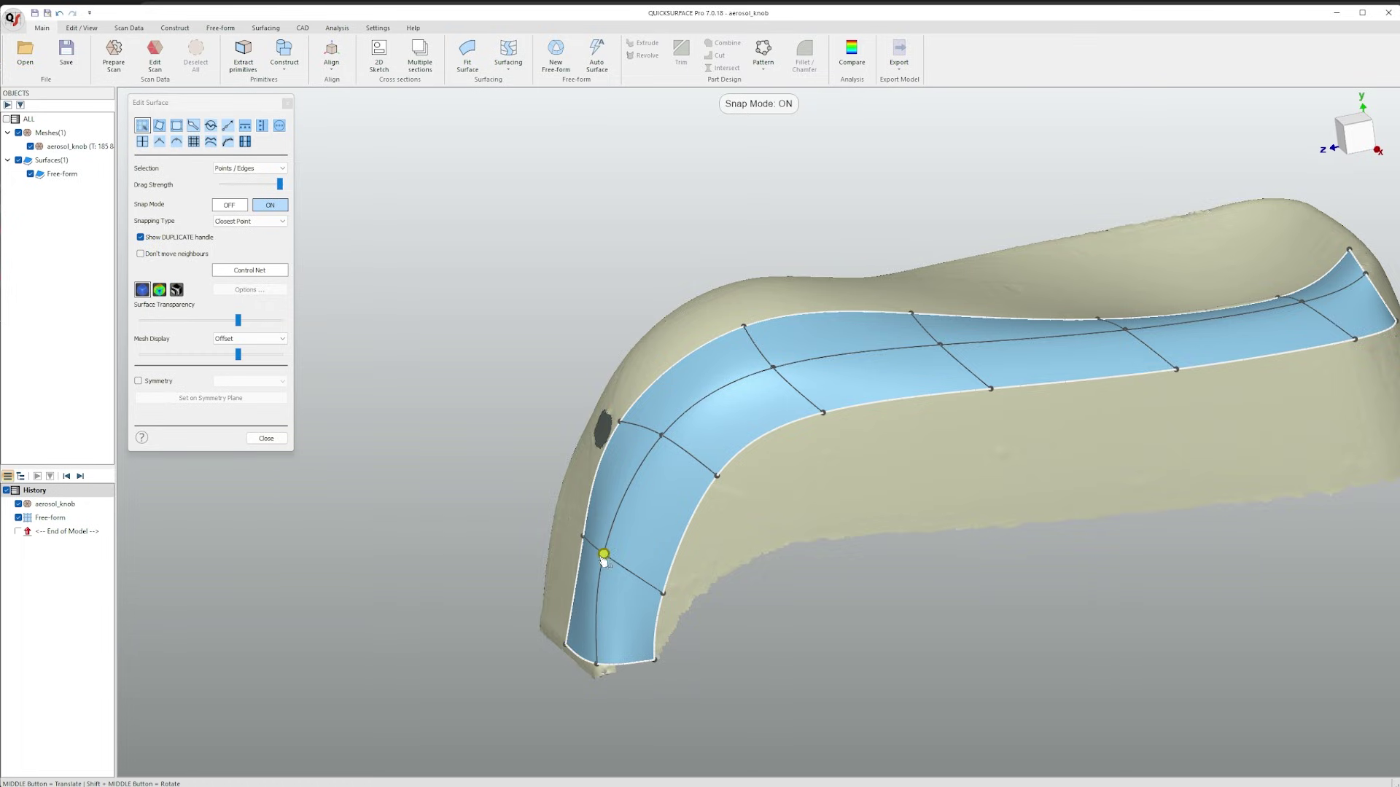
pyautogui.moveTo(603, 555); pyautogui.dragTo(611, 552)
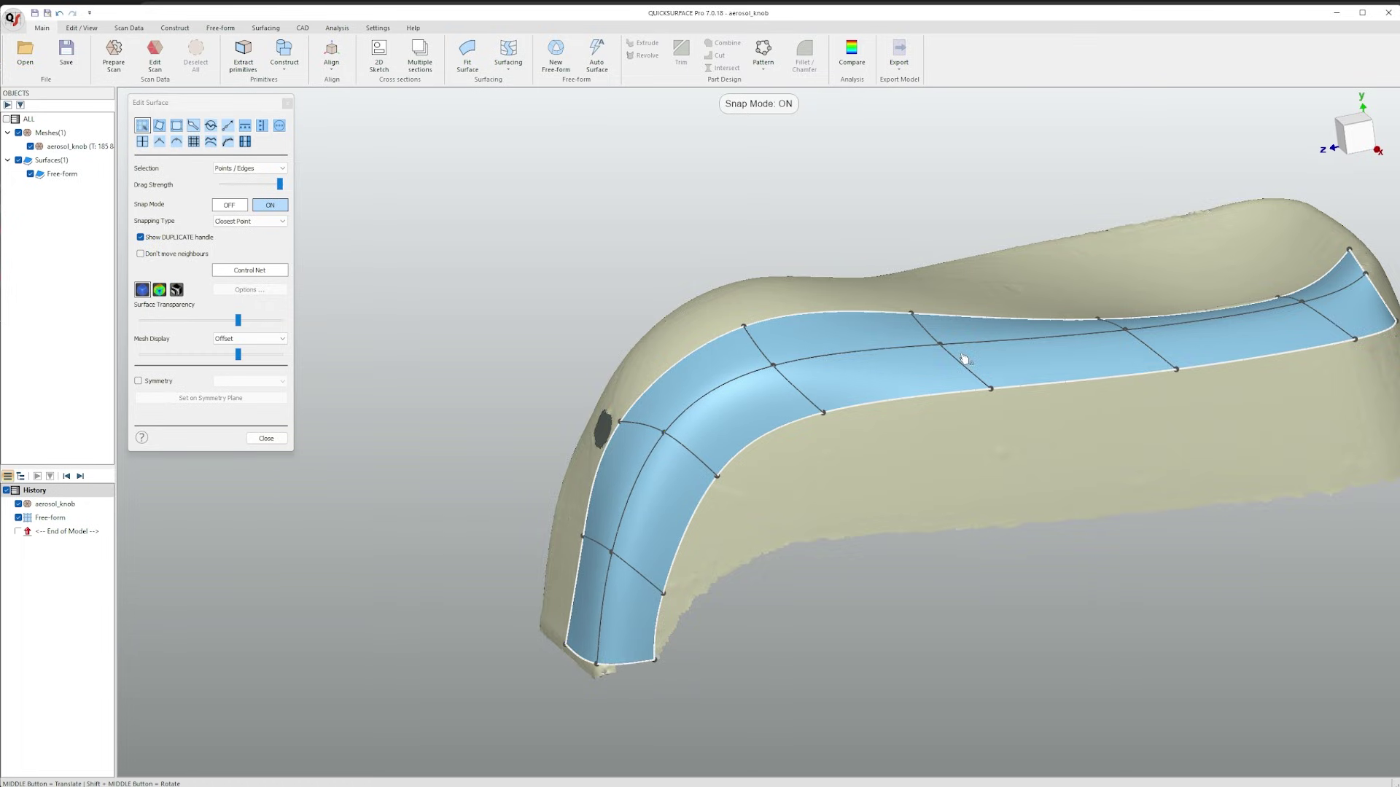
# Fit the right corner and lower-edge points onto the knob scan's edge
pyautogui.scroll(-3, 980, 393)
pyautogui.moveTo(1144, 414); pyautogui.dragTo(990, 437, button='middle')
pyautogui.scroll(4, 1079, 392)
pyautogui.moveTo(1036, 374); pyautogui.dragTo(963, 448)
pyautogui.moveTo(877, 375)
pyautogui.keyDown('shift'); pyautogui.mouseDown(button='middle')
pyautogui.moveTo(879, 469)
pyautogui.moveTo(866, 381)
pyautogui.mouseUp(button='middle'); pyautogui.keyUp('shift')
pyautogui.moveTo(740, 447); pyautogui.dragTo(718, 479)
pyautogui.scroll(-3, 556, 454)
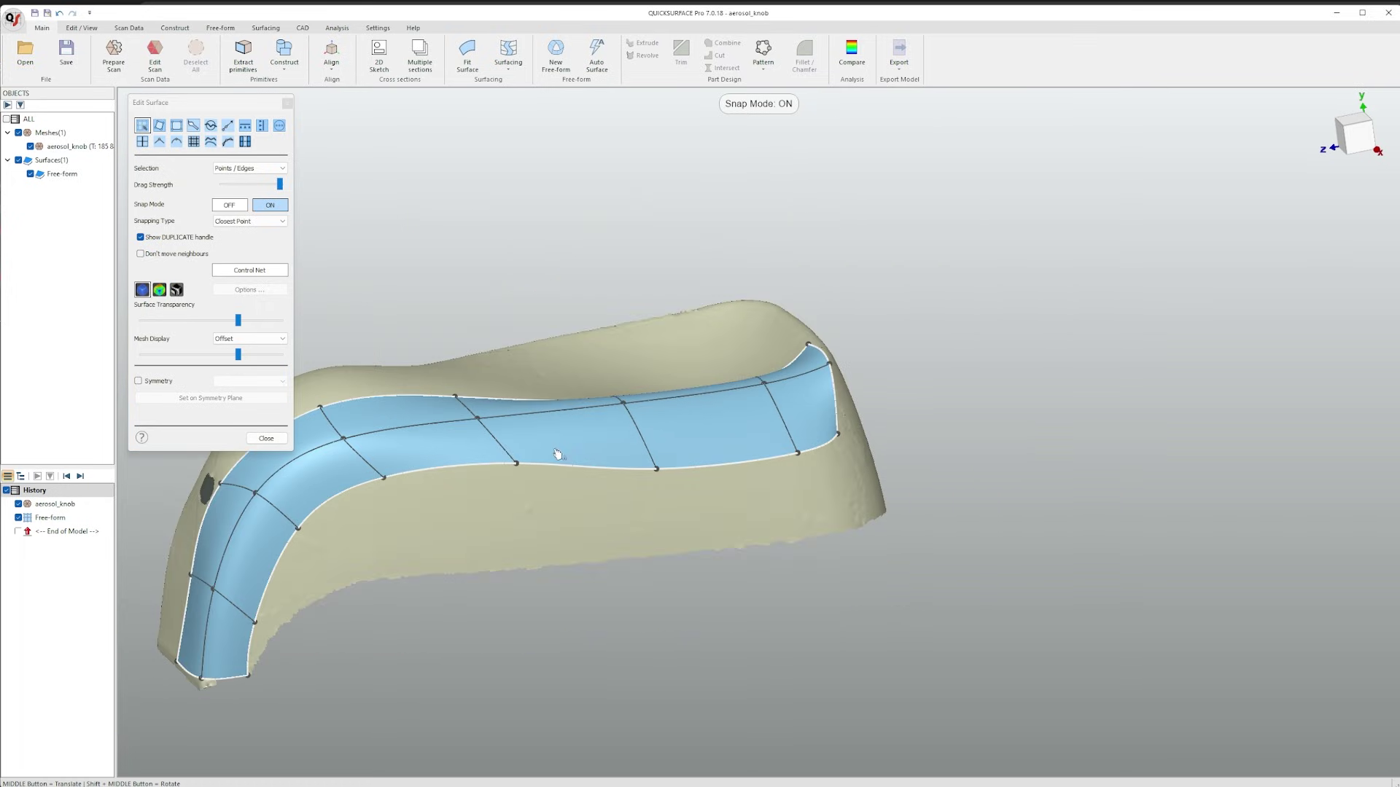
pyautogui.moveTo(514, 464); pyautogui.dragTo(476, 465)
pyautogui.moveTo(438, 470); pyautogui.dragTo(583, 432, button='middle')
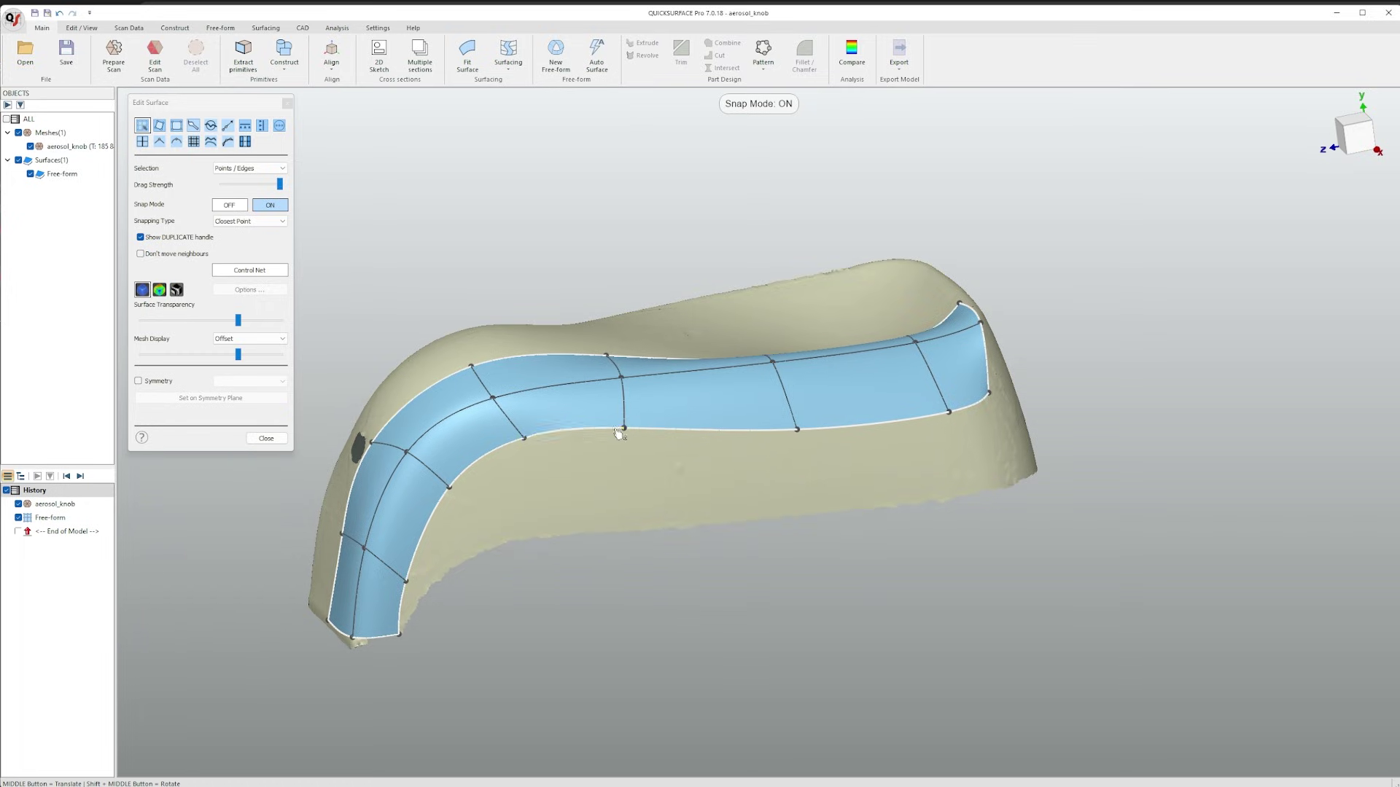
# Duplicate the lower boundary downward into a new row and pull its bottom points onto the scan edge
pyautogui.doubleClick(552, 436)
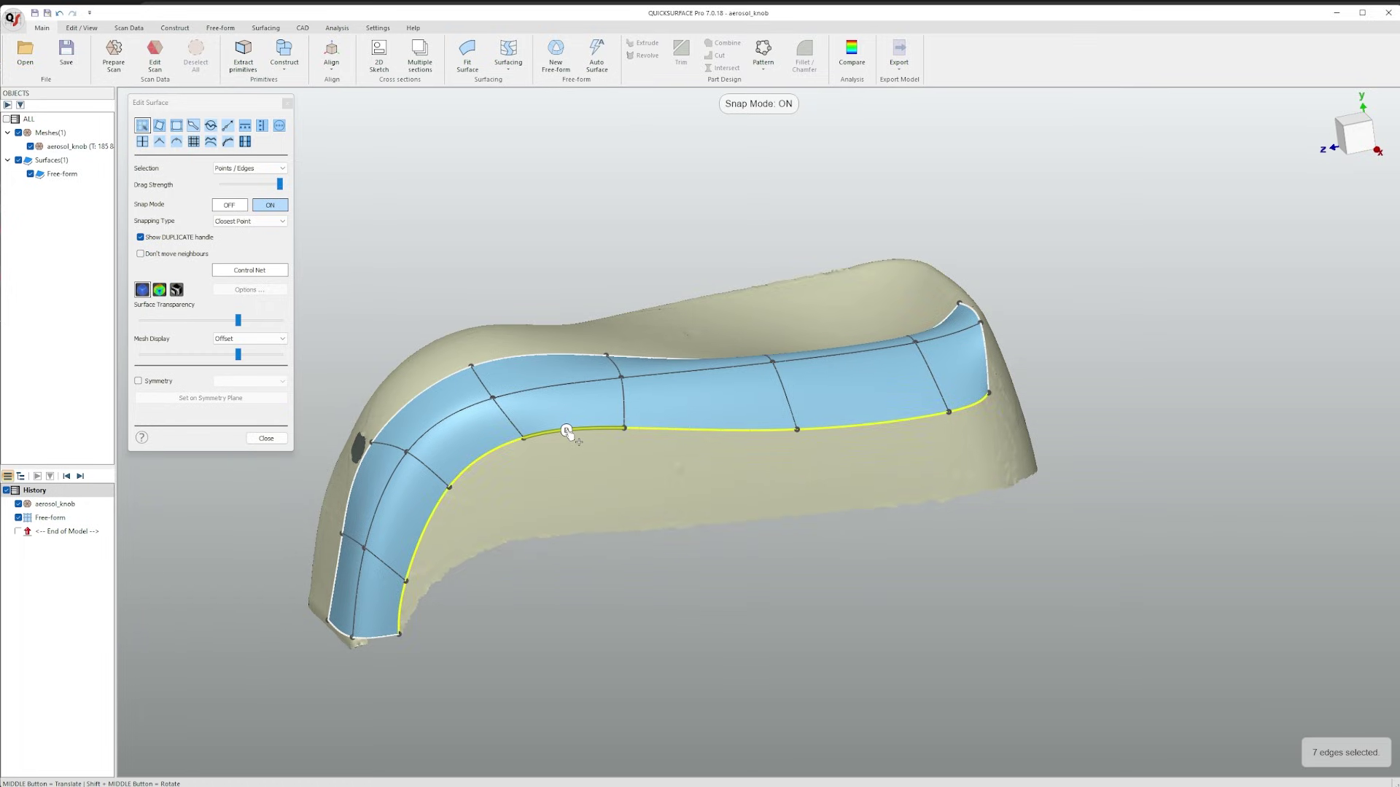
pyautogui.moveTo(566, 430); pyautogui.dragTo(611, 525)
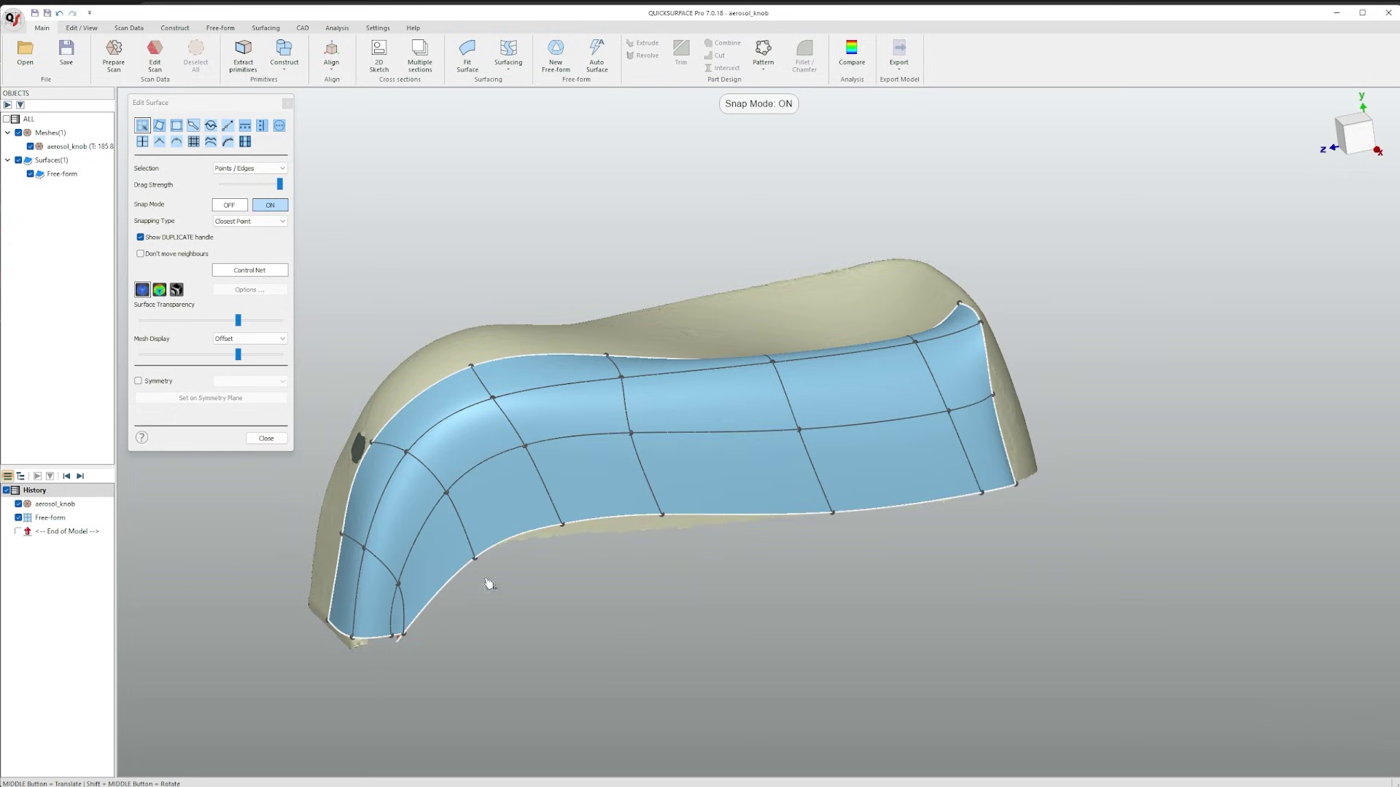
pyautogui.scroll(5, 391, 638)
pyautogui.moveTo(396, 637); pyautogui.dragTo(436, 627)
pyautogui.scroll(-5, 435, 627)
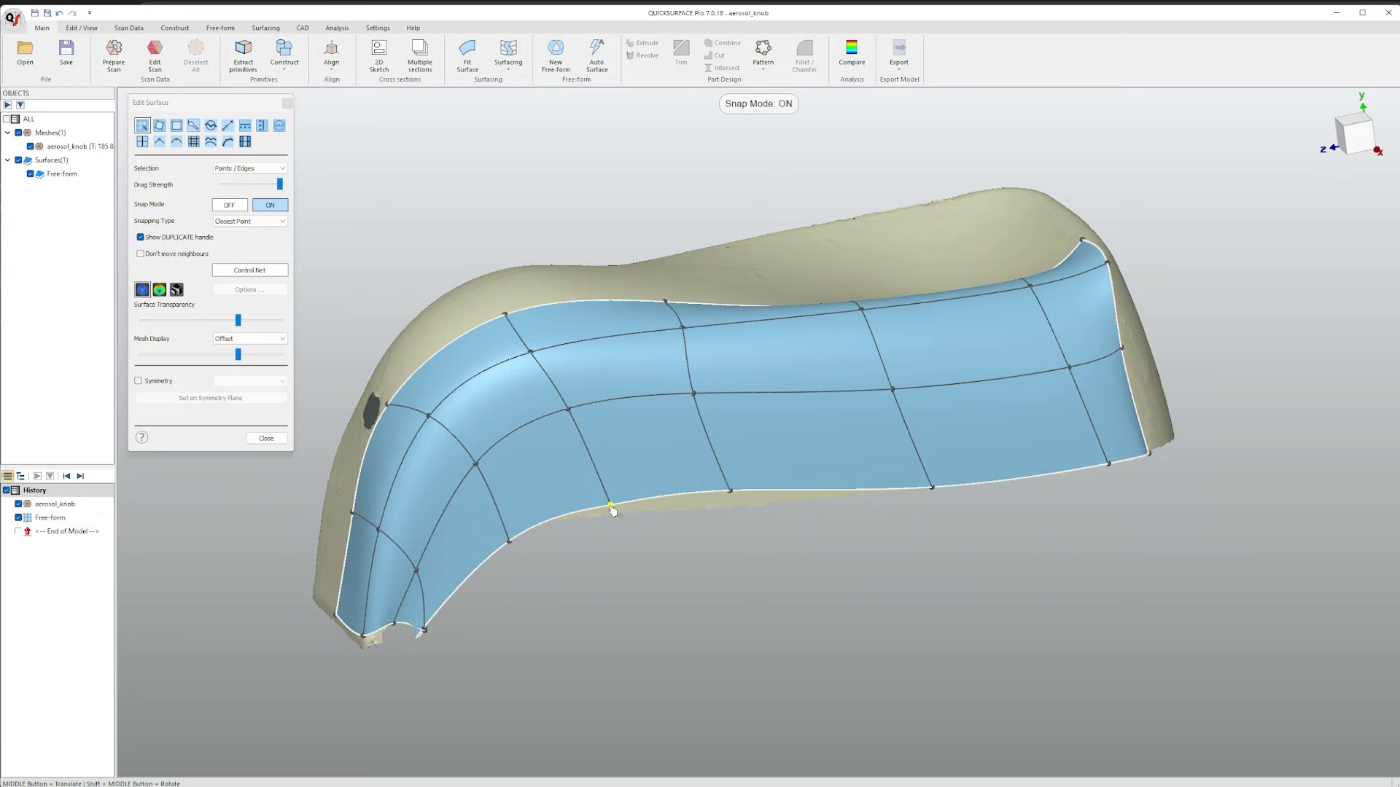
pyautogui.moveTo(729, 494); pyautogui.dragTo(731, 506)
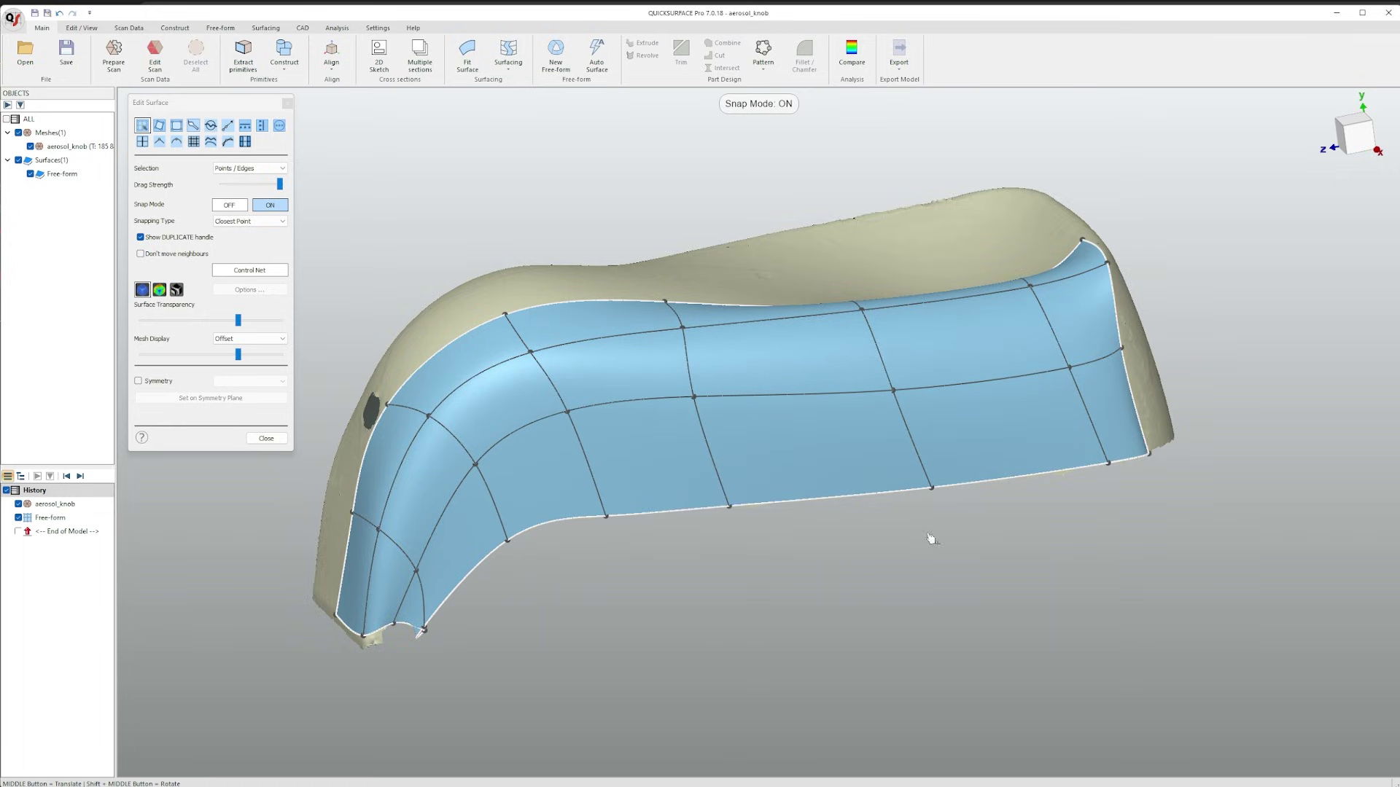
pyautogui.moveTo(613, 576); pyautogui.dragTo(647, 573, button='middle')
pyautogui.keyDown('shift'); pyautogui.moveTo(1001, 534); pyautogui.dragTo(875, 553, button='middle'); pyautogui.keyUp('shift')
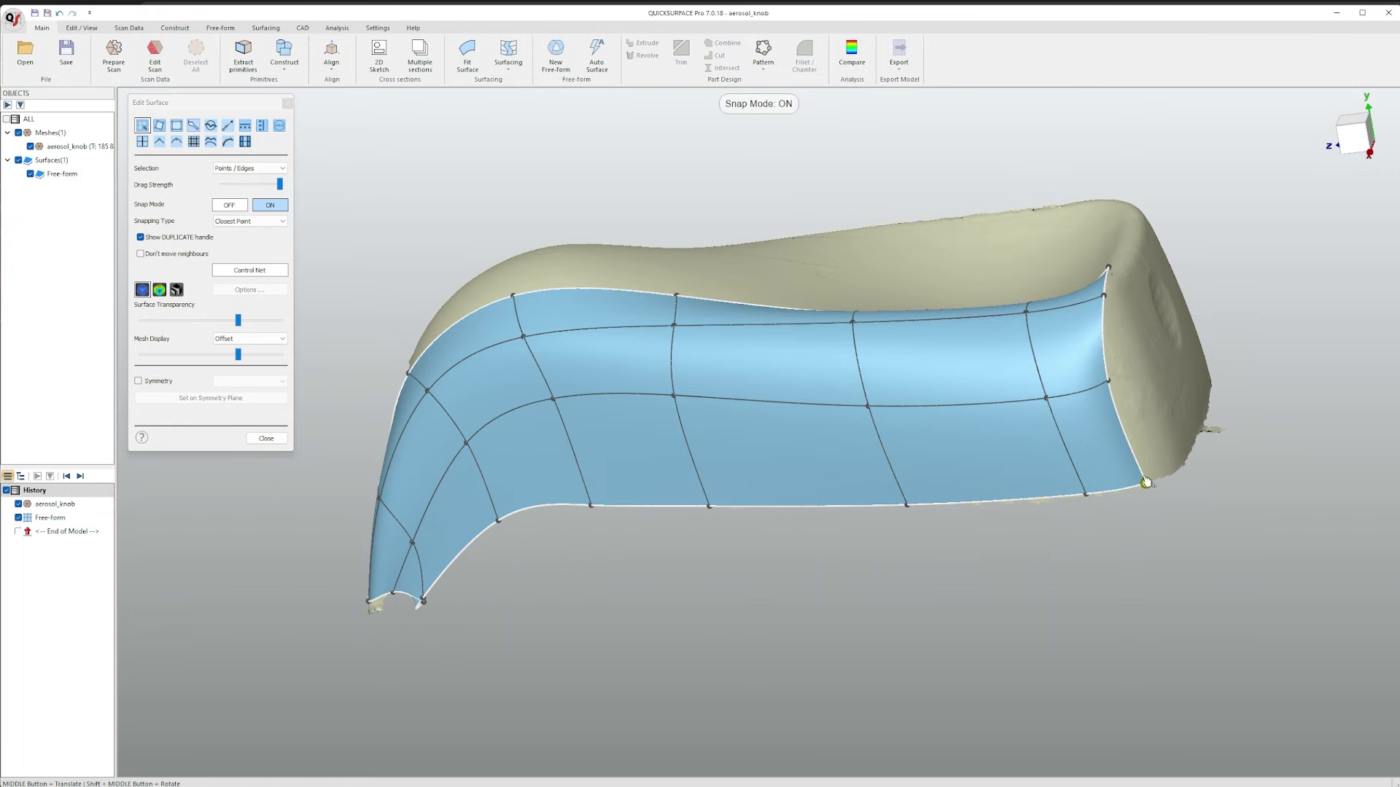
pyautogui.moveTo(569, 562); pyautogui.dragTo(690, 519, button='middle')
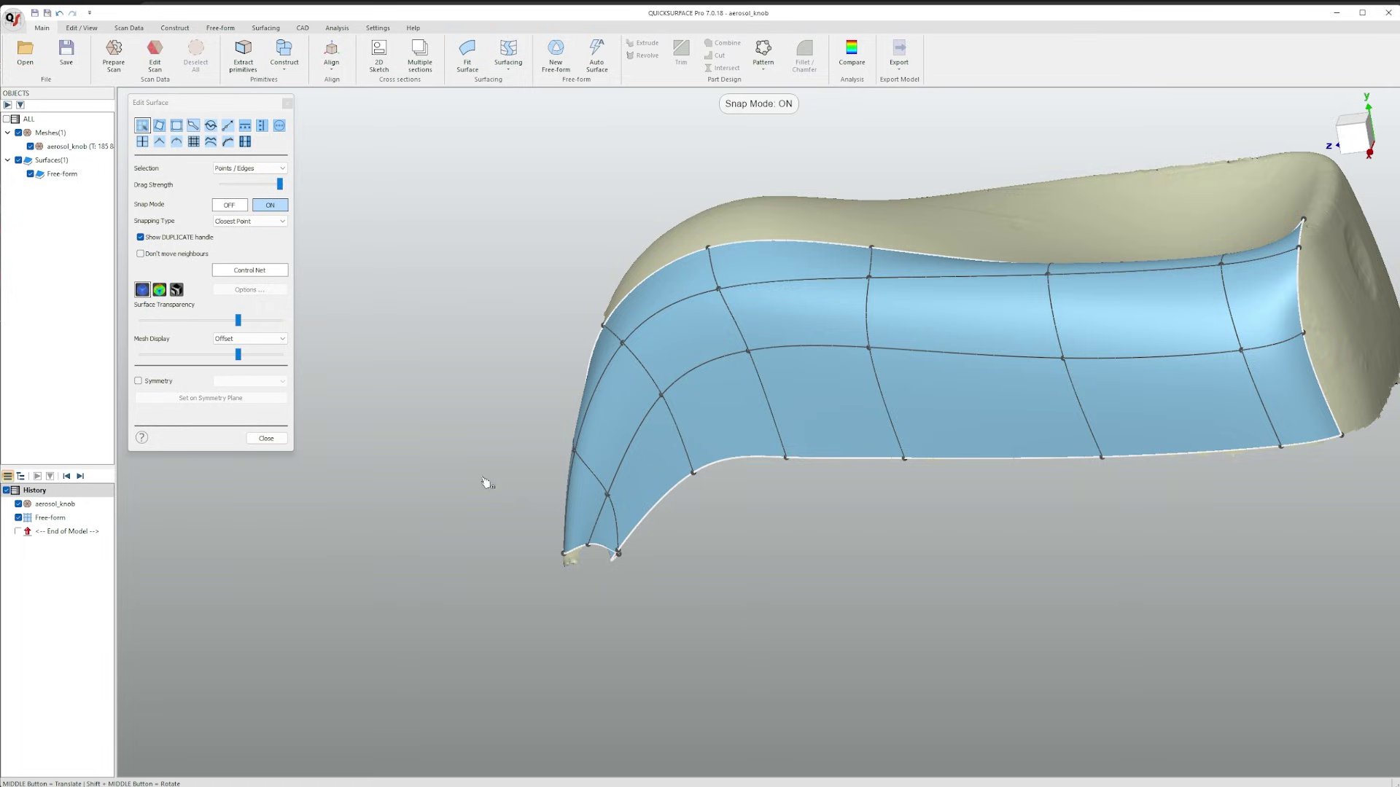
# With Snap Mode OFF, move the bottom corner point left and stretch the bottom-right corner rightward
pyautogui.click(231, 206)
pyautogui.scroll(5, 605, 566)
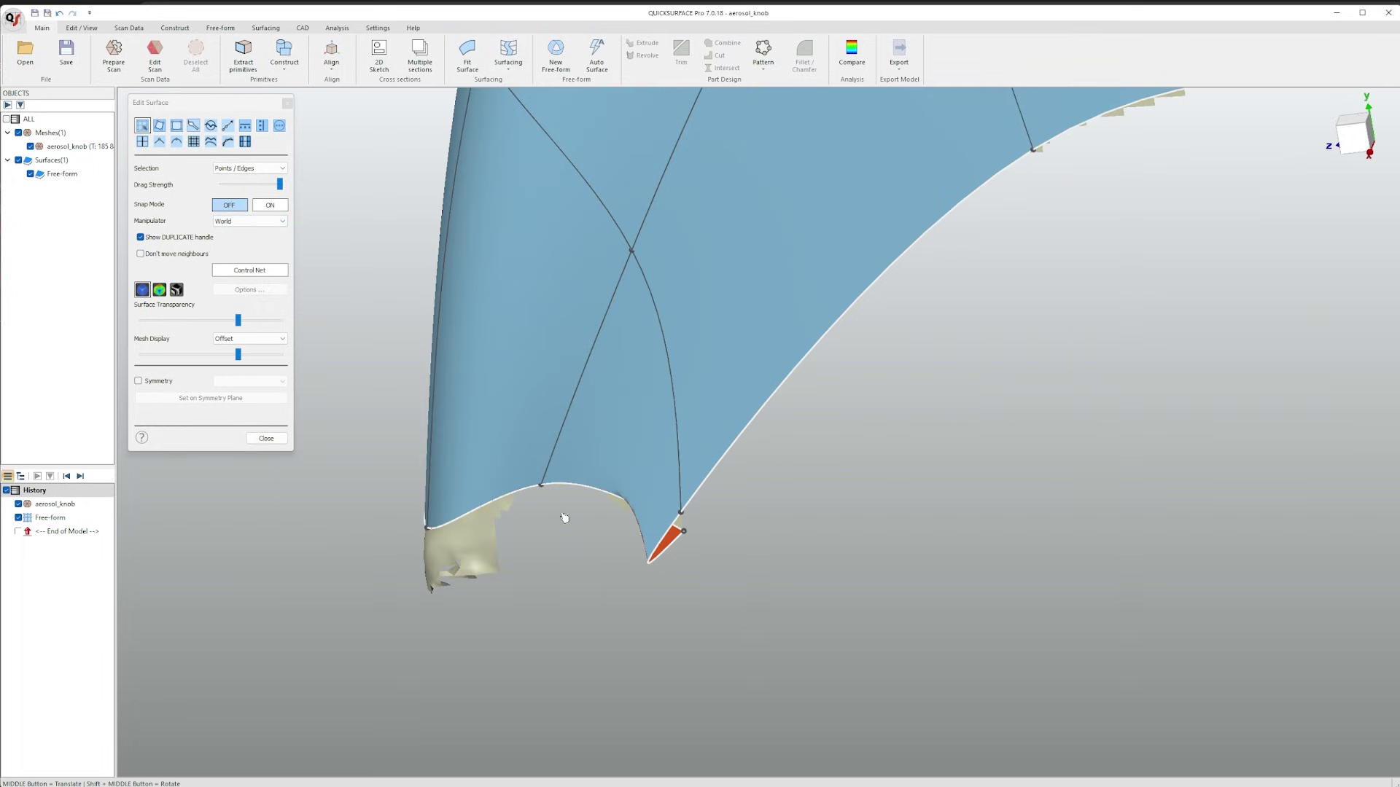
pyautogui.click(674, 536)
pyautogui.moveTo(683, 531); pyautogui.dragTo(567, 556)
pyautogui.moveTo(662, 516); pyautogui.dragTo(746, 404)
pyautogui.click(567, 555)
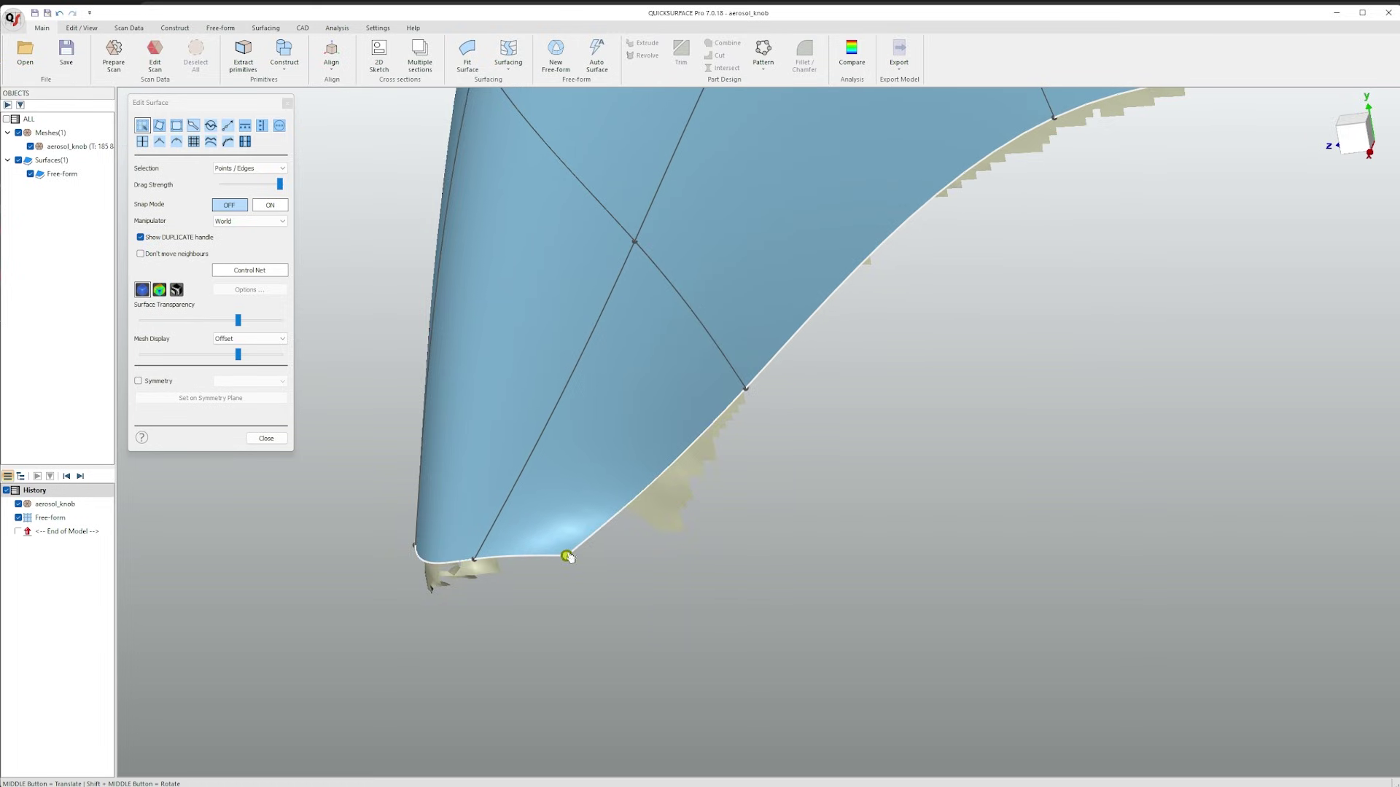
pyautogui.moveTo(567, 555); pyautogui.dragTo(718, 567)
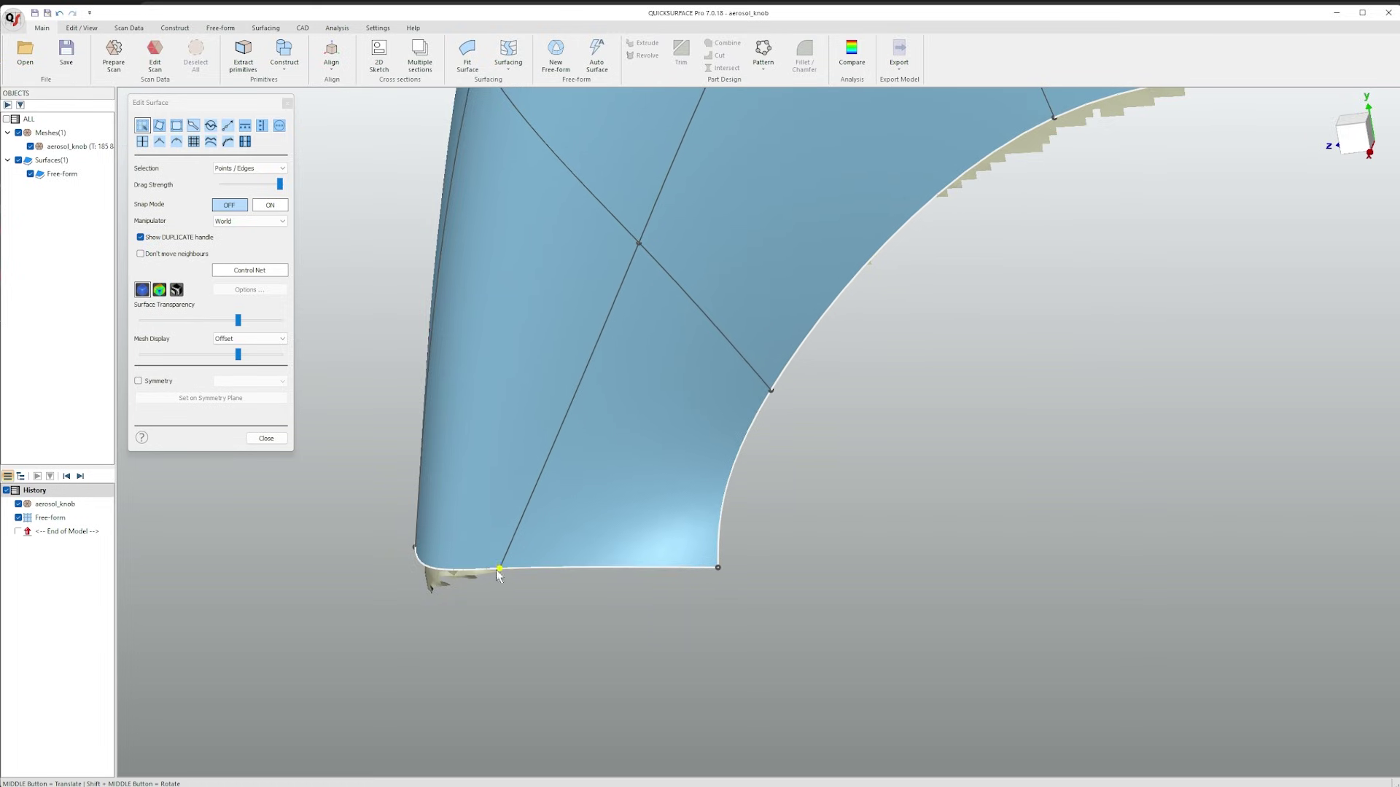
# Pull the bottom-left corner down-left and adjust the corner's edge points to round it
pyautogui.keyDown('shift'); pyautogui.moveTo(540, 594); pyautogui.dragTo(494, 542, button='middle'); pyautogui.keyUp('shift')
pyautogui.click(358, 463)
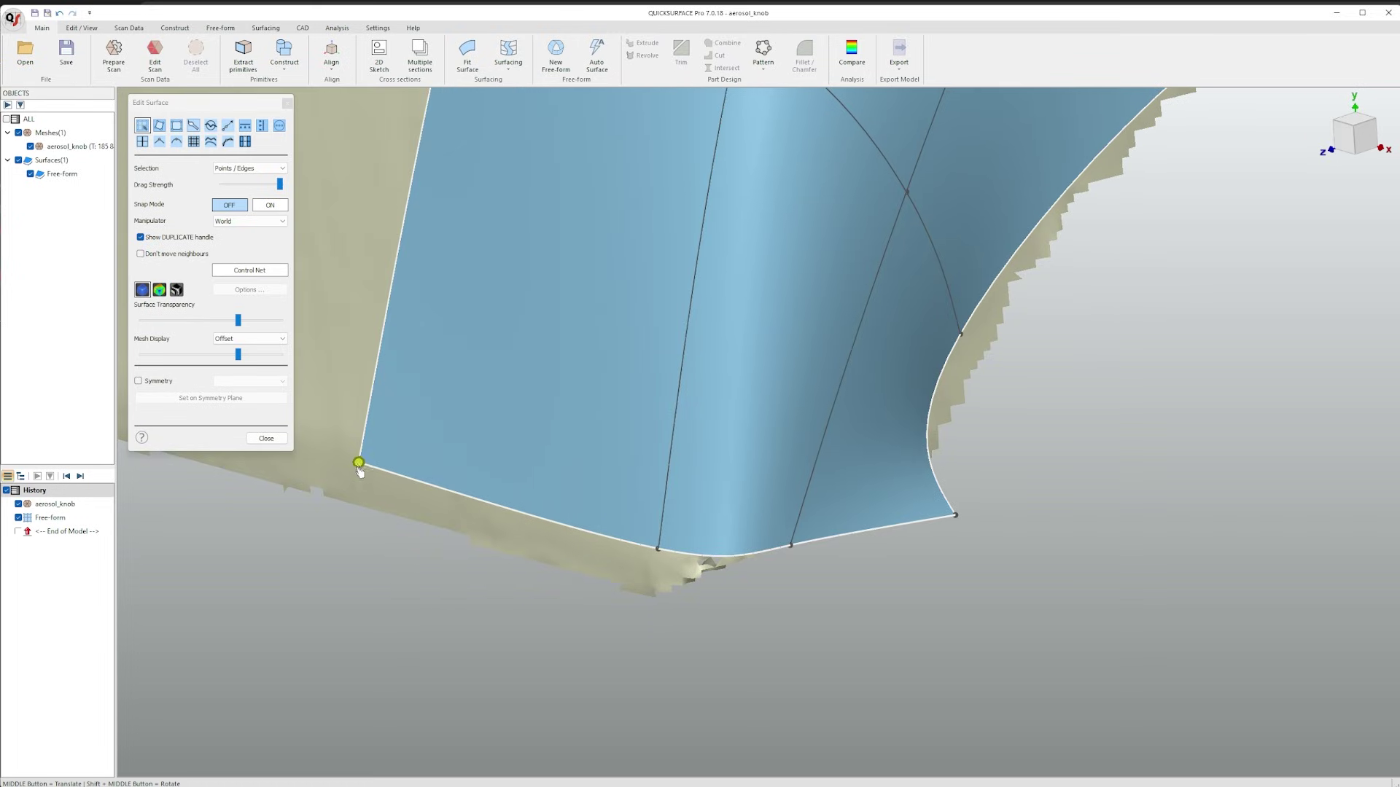
pyautogui.moveTo(357, 462); pyautogui.dragTo(343, 492)
pyautogui.keyDown('shift'); pyautogui.moveTo(463, 551); pyautogui.dragTo(494, 556, button='middle'); pyautogui.keyUp('shift')
pyautogui.moveTo(539, 551); pyautogui.dragTo(564, 567)
pyautogui.scroll(-2, 545, 580)
pyautogui.scroll(3, 609, 552)
pyautogui.scroll(3, 609, 552)
pyautogui.scroll(-2, 562, 555)
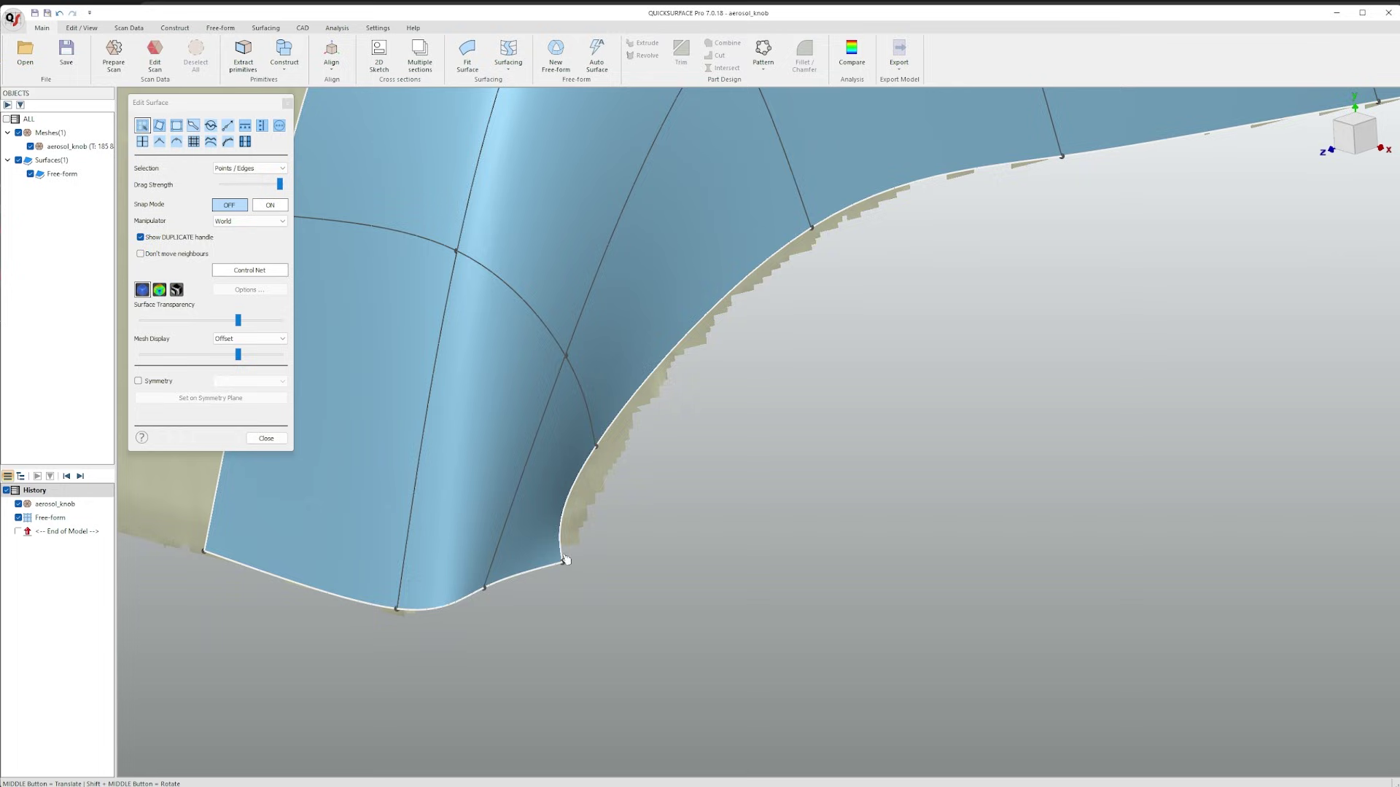
pyautogui.moveTo(596, 456); pyautogui.dragTo(645, 420)
pyautogui.scroll(-3, 645, 420)
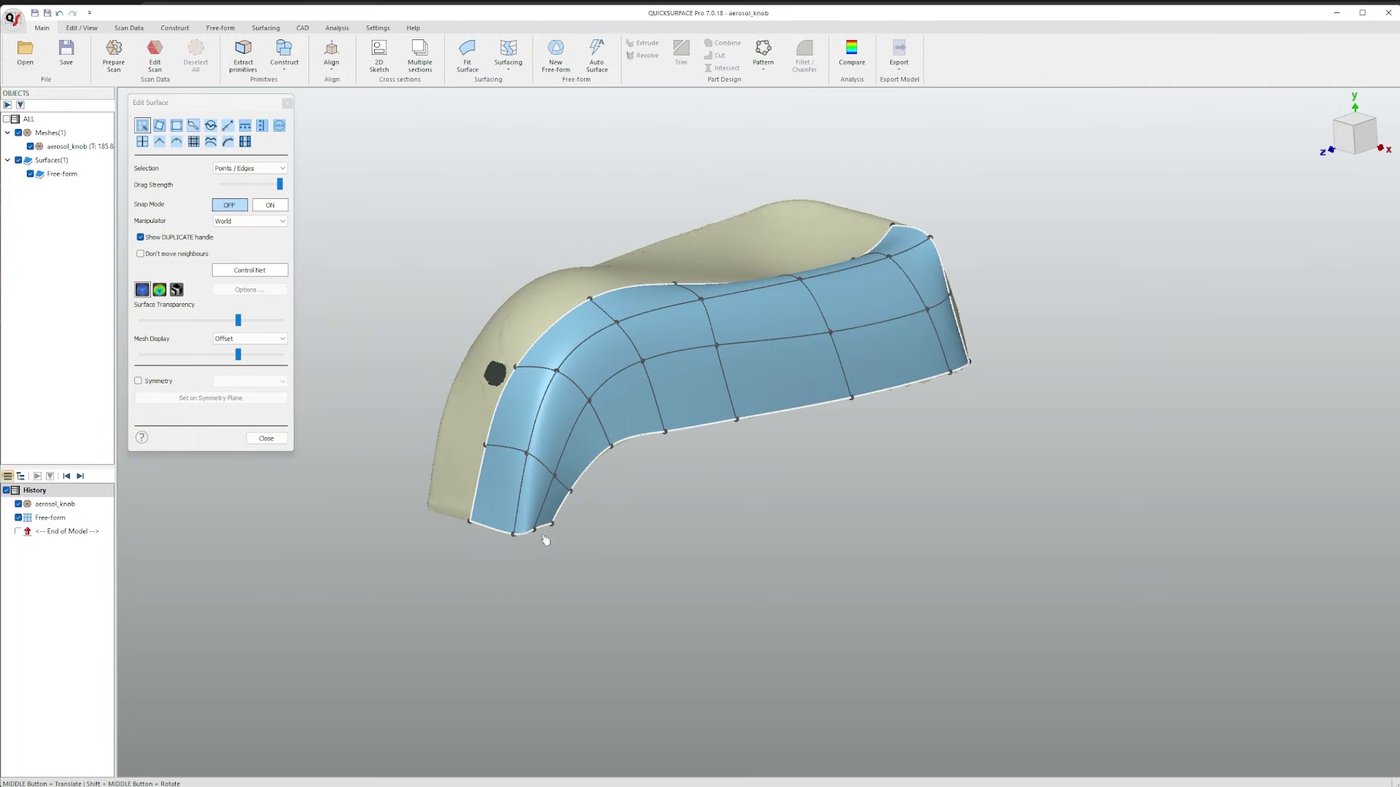
pyautogui.keyDown('shift'); pyautogui.moveTo(711, 458); pyautogui.dragTo(691, 514, button='middle'); pyautogui.keyUp('shift')
pyautogui.scroll(3, 688, 528)
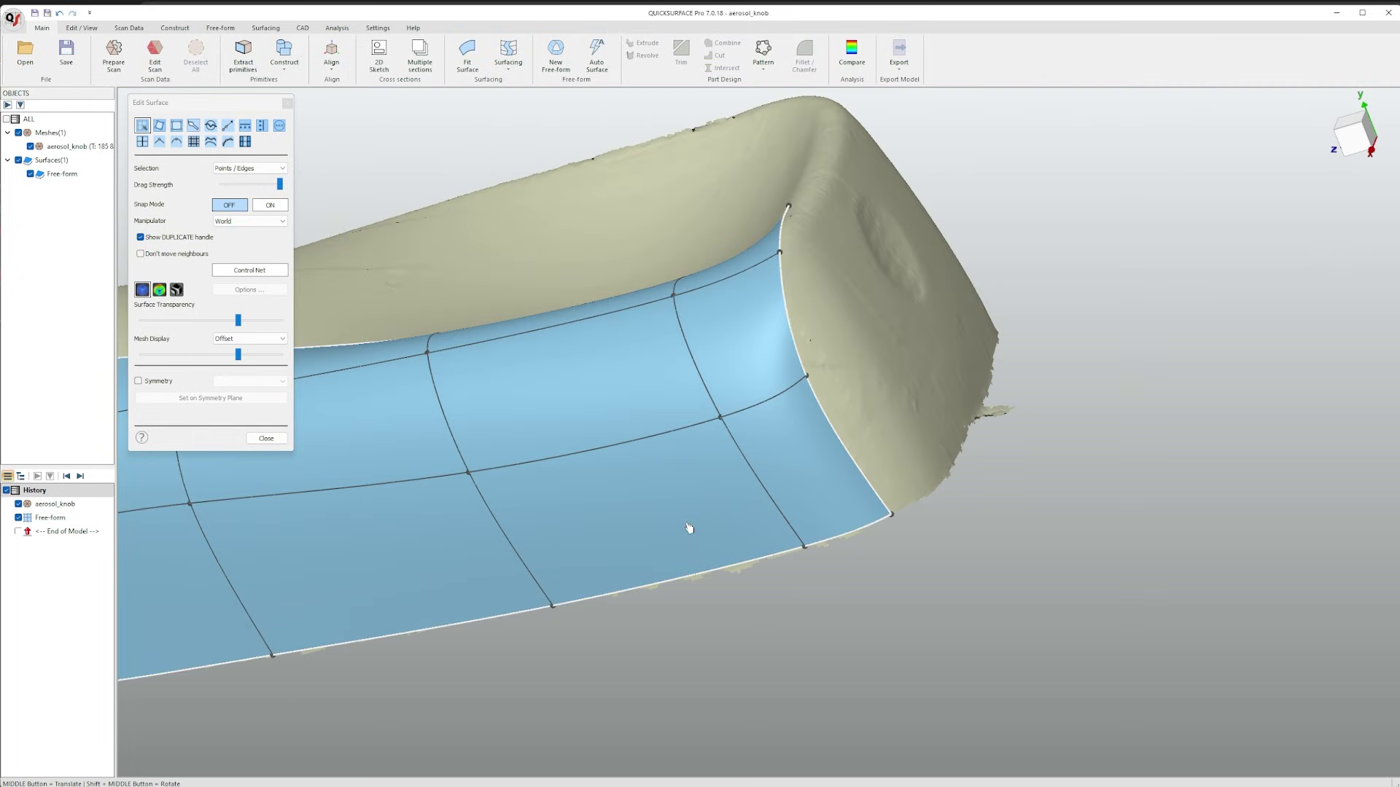
pyautogui.keyDown('shift'); pyautogui.moveTo(947, 390); pyautogui.dragTo(780, 470, button='middle'); pyautogui.keyUp('shift')
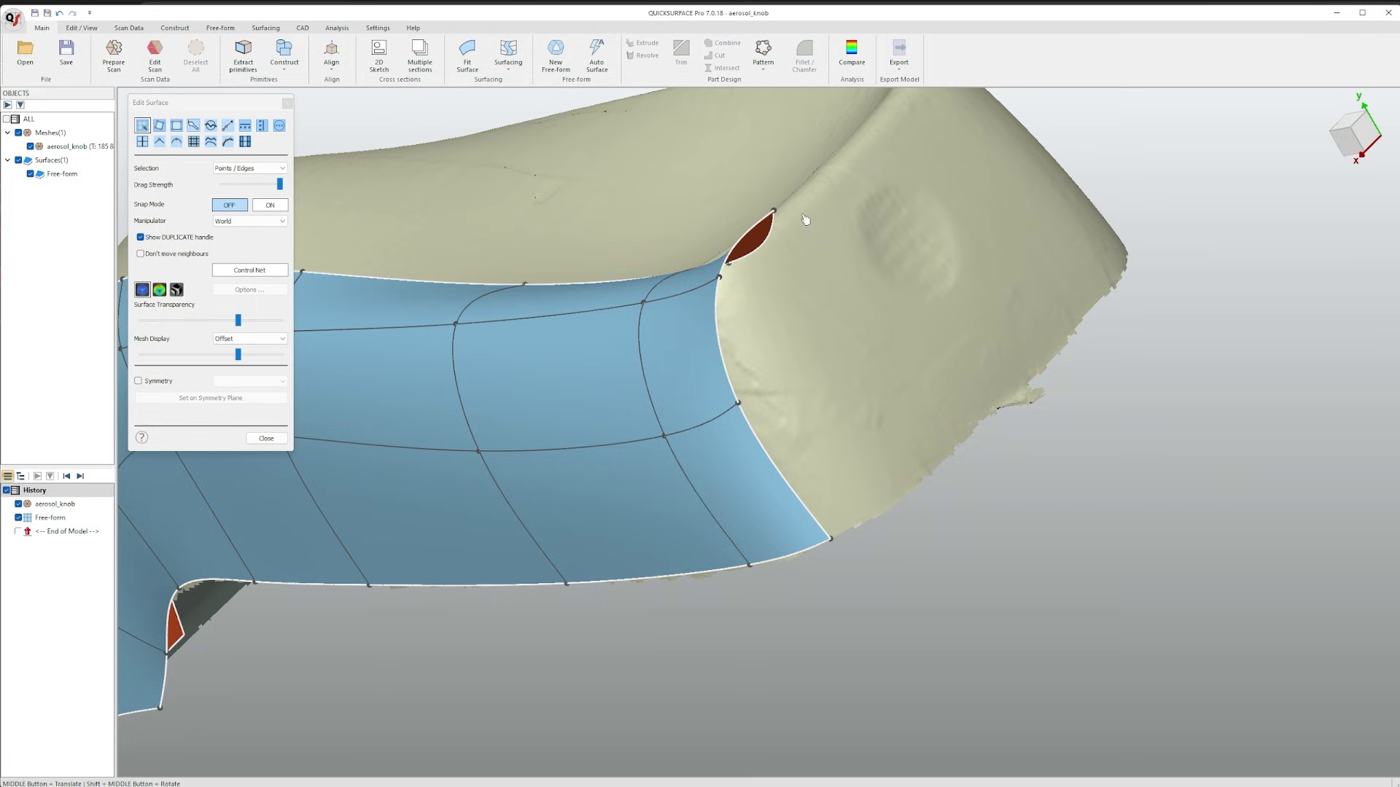
# Extend a new patch from the edge beside the red gap over the knob's rounded end
pyautogui.click(744, 244)
pyautogui.moveTo(741, 241); pyautogui.dragTo(936, 462)
pyautogui.moveTo(830, 532); pyautogui.dragTo(840, 543)
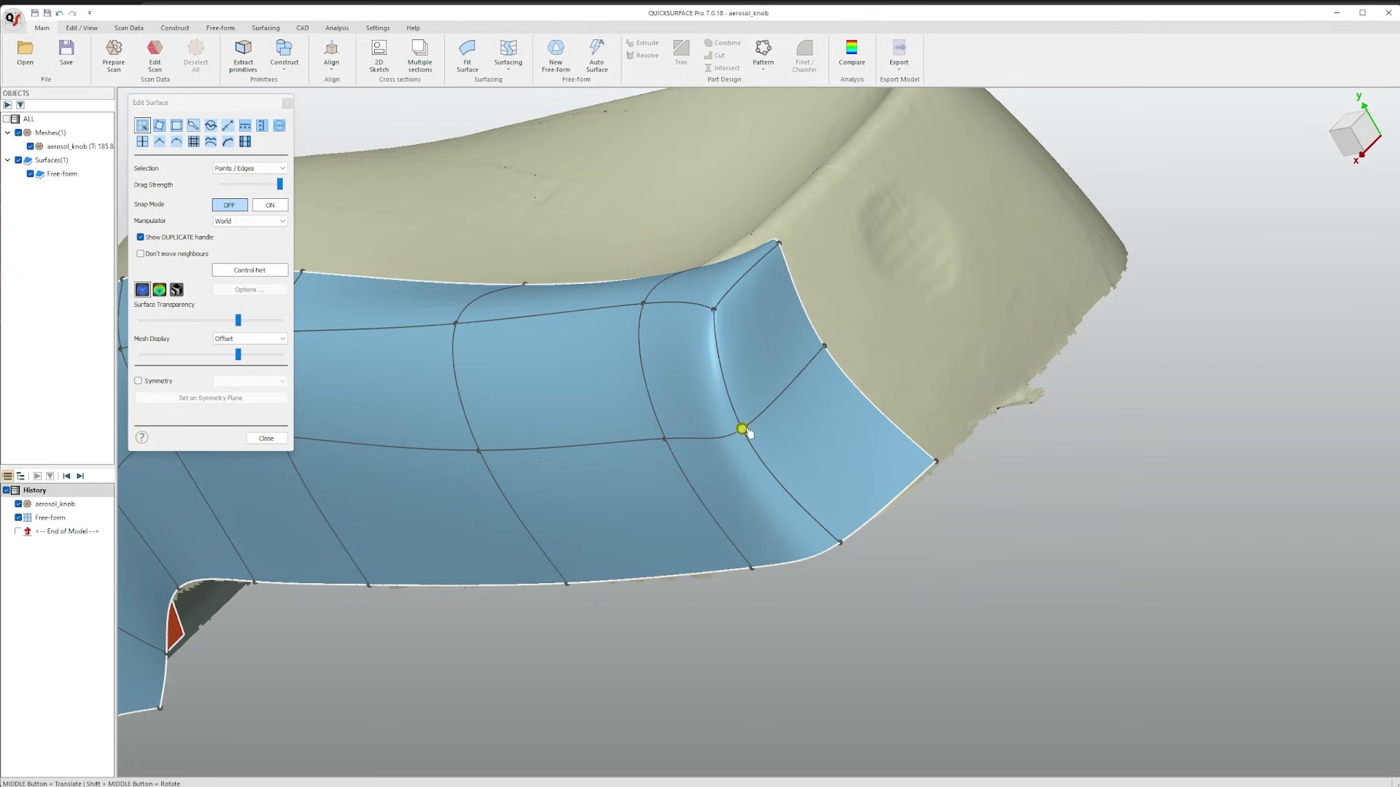
pyautogui.moveTo(742, 429); pyautogui.dragTo(758, 416)
# Turn snapping back on with S and snap the end patch's corner, mid-edge and inner points onto the scan
pyautogui.press('s')
pyautogui.moveTo(717, 309); pyautogui.dragTo(709, 299)
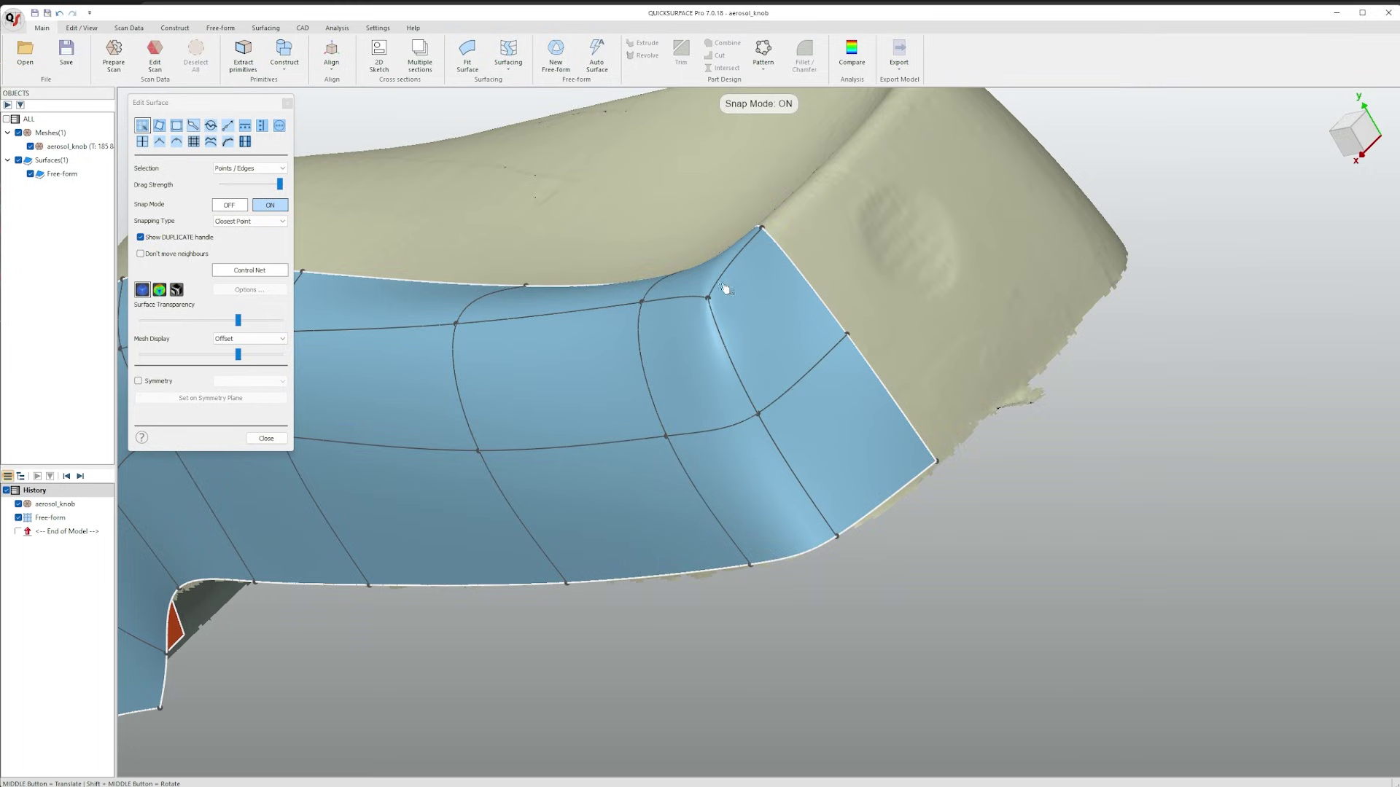
pyautogui.moveTo(762, 229); pyautogui.dragTo(772, 220)
pyautogui.moveTo(848, 335); pyautogui.dragTo(864, 331)
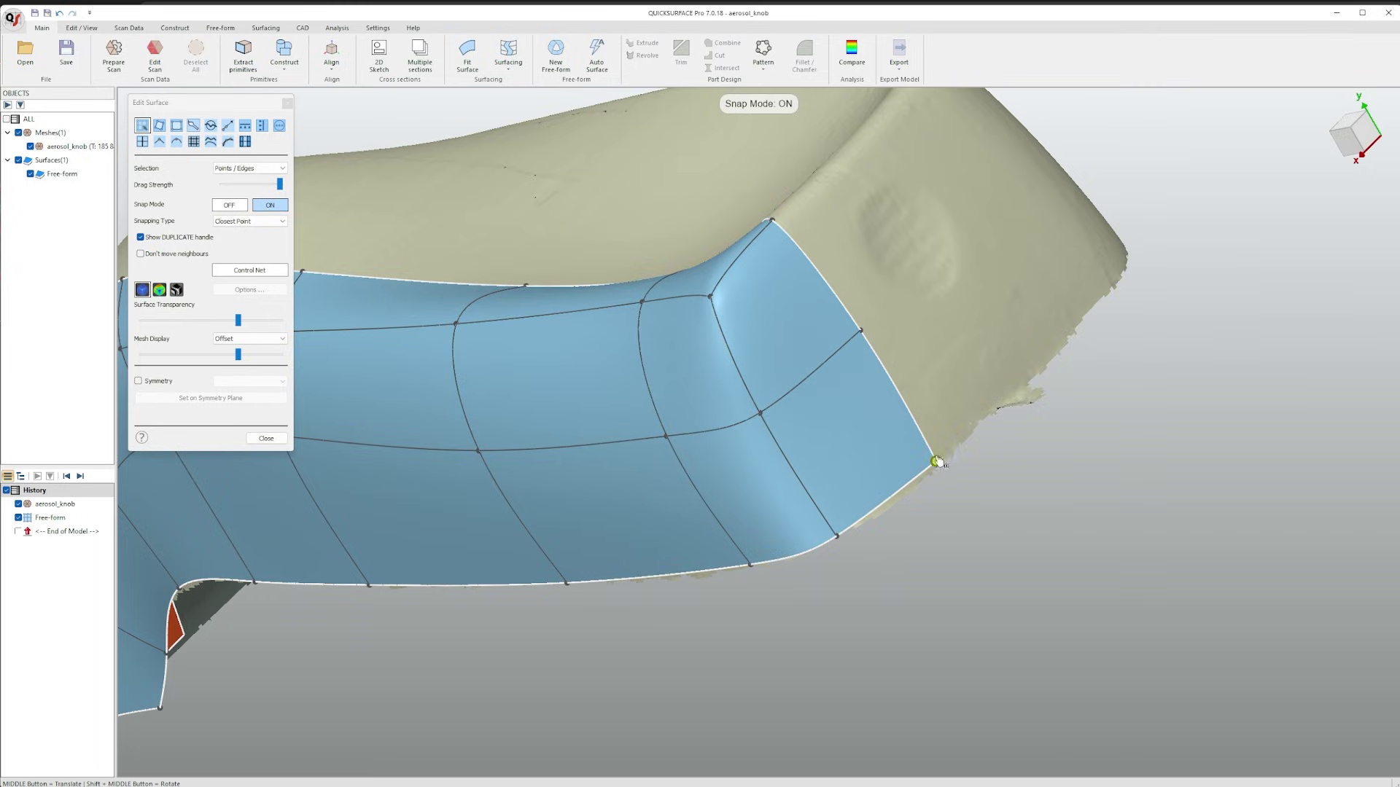
pyautogui.moveTo(937, 462); pyautogui.dragTo(945, 459)
pyautogui.scroll(-5, 948, 462)
pyautogui.scroll(4, 676, 453)
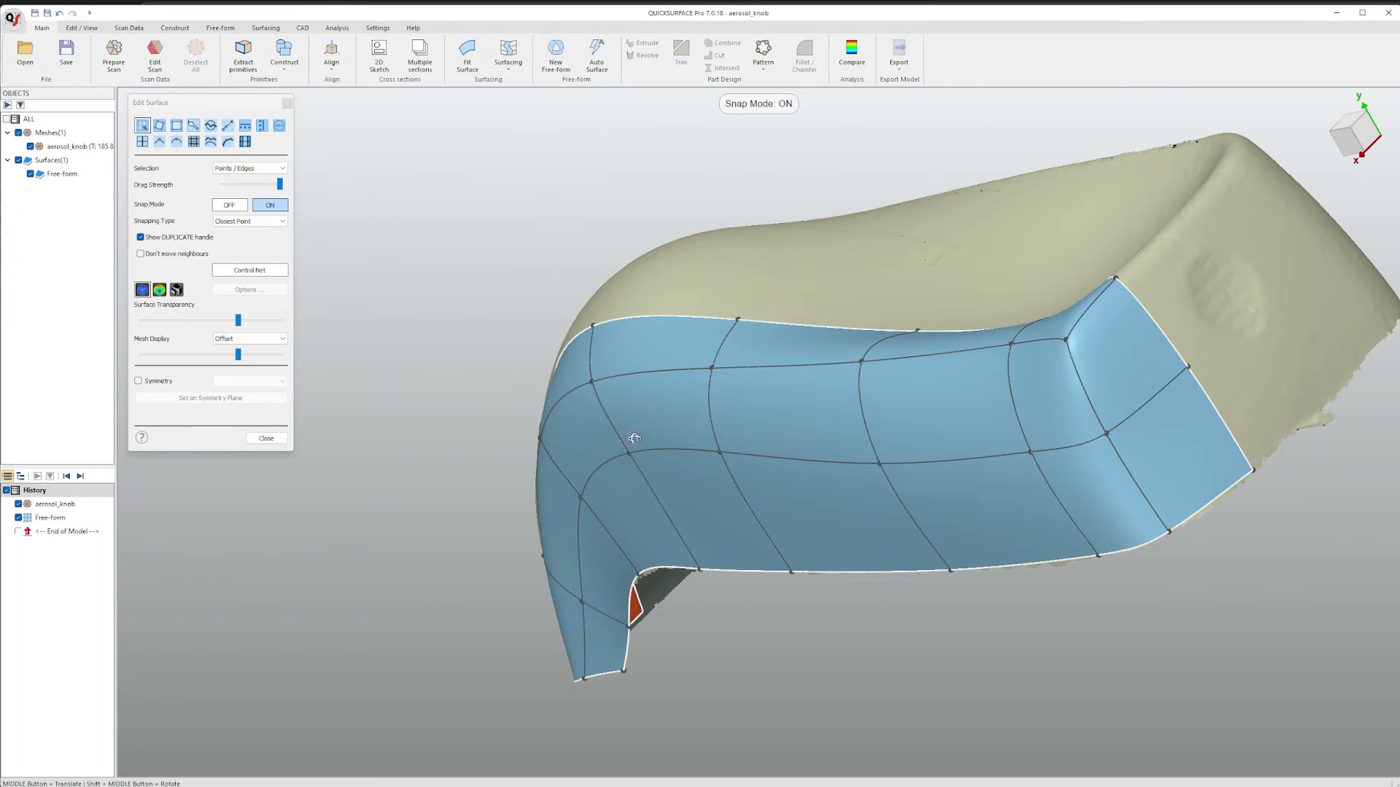
pyautogui.keyDown('shift'); pyautogui.moveTo(633, 437); pyautogui.dragTo(1027, 498, button='middle'); pyautogui.keyUp('shift')
pyautogui.scroll(-3, 1000, 498)
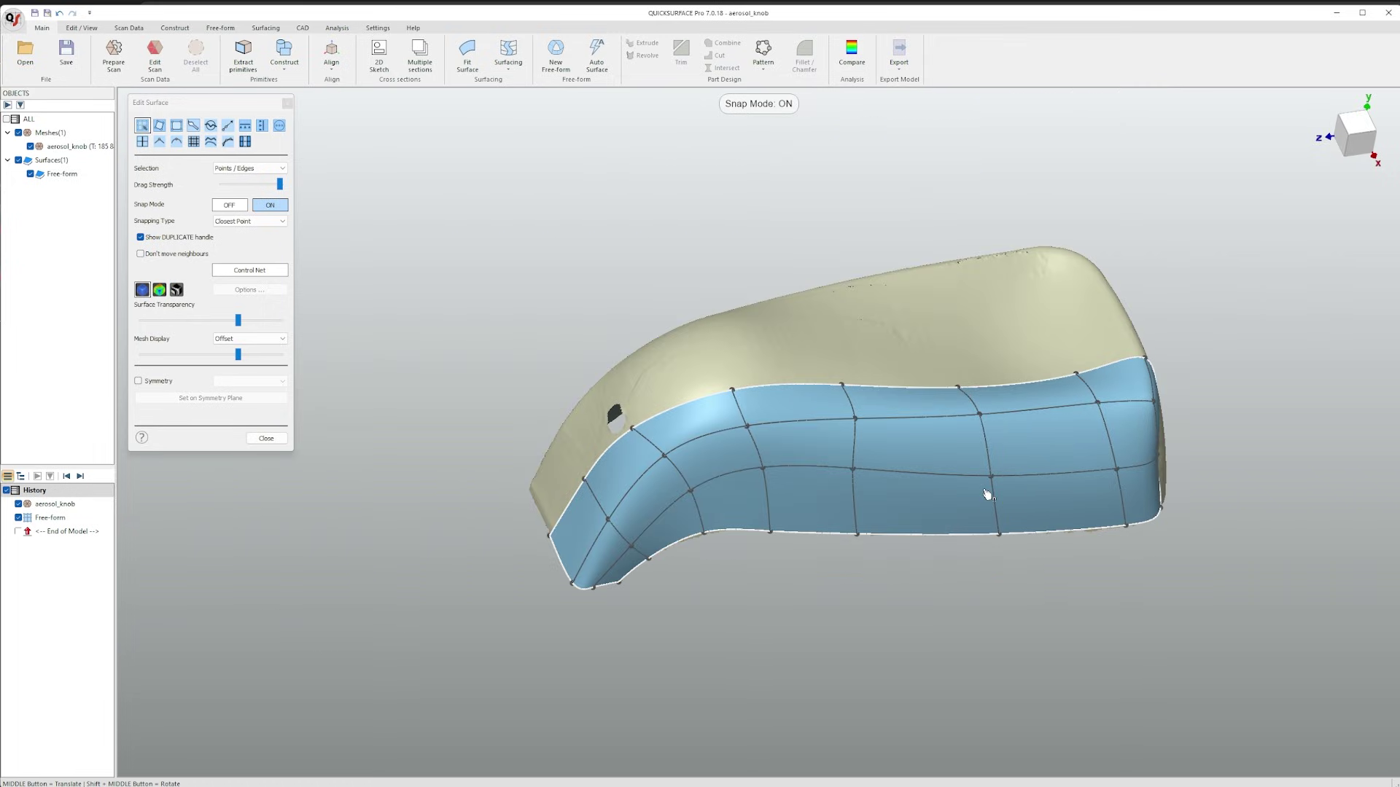
# Tick Symmetry with the OYZ plane and rotate to check the mirrored band
pyautogui.click(137, 381)
pyautogui.click(234, 382)
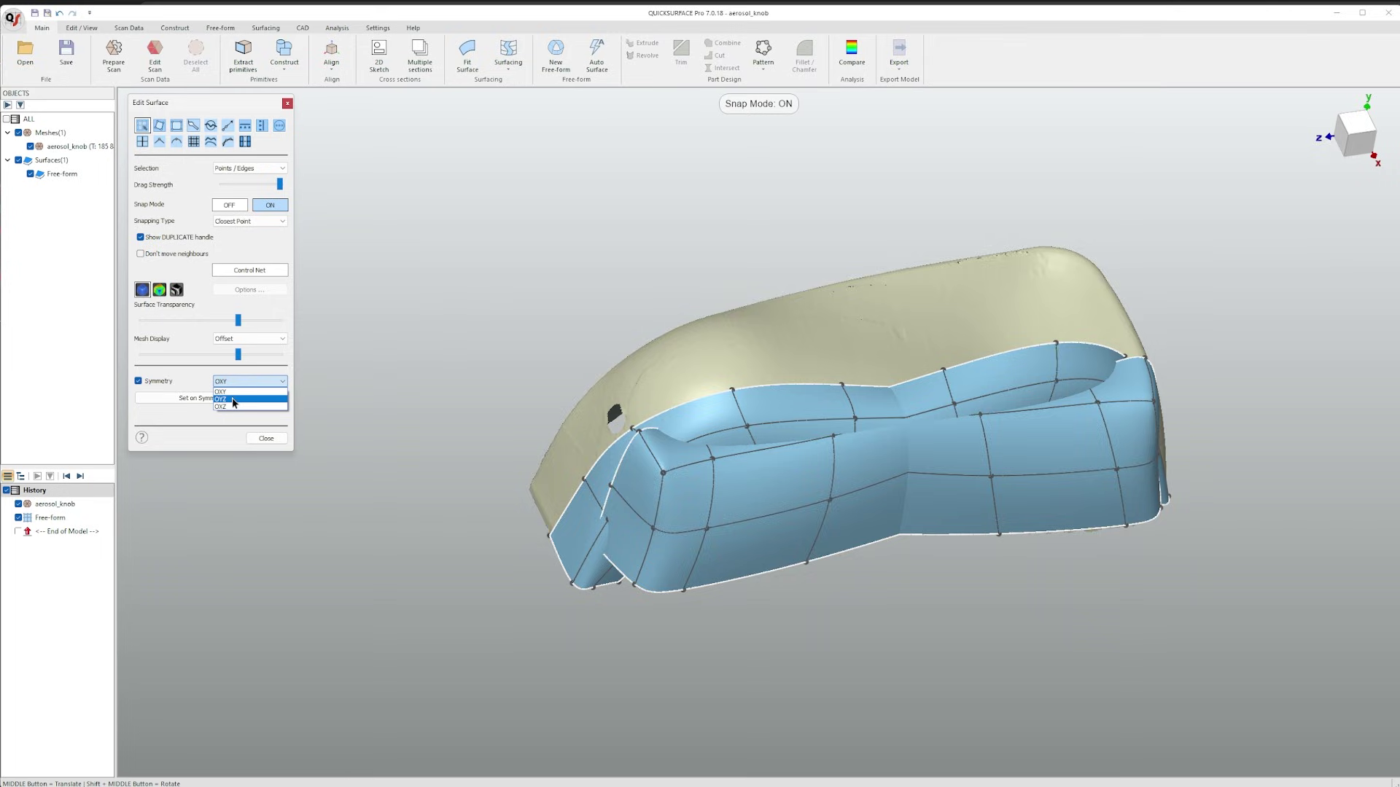
pyautogui.click(234, 400)
pyautogui.keyDown('shift'); pyautogui.moveTo(431, 372); pyautogui.dragTo(380, 439, button='middle'); pyautogui.keyUp('shift')
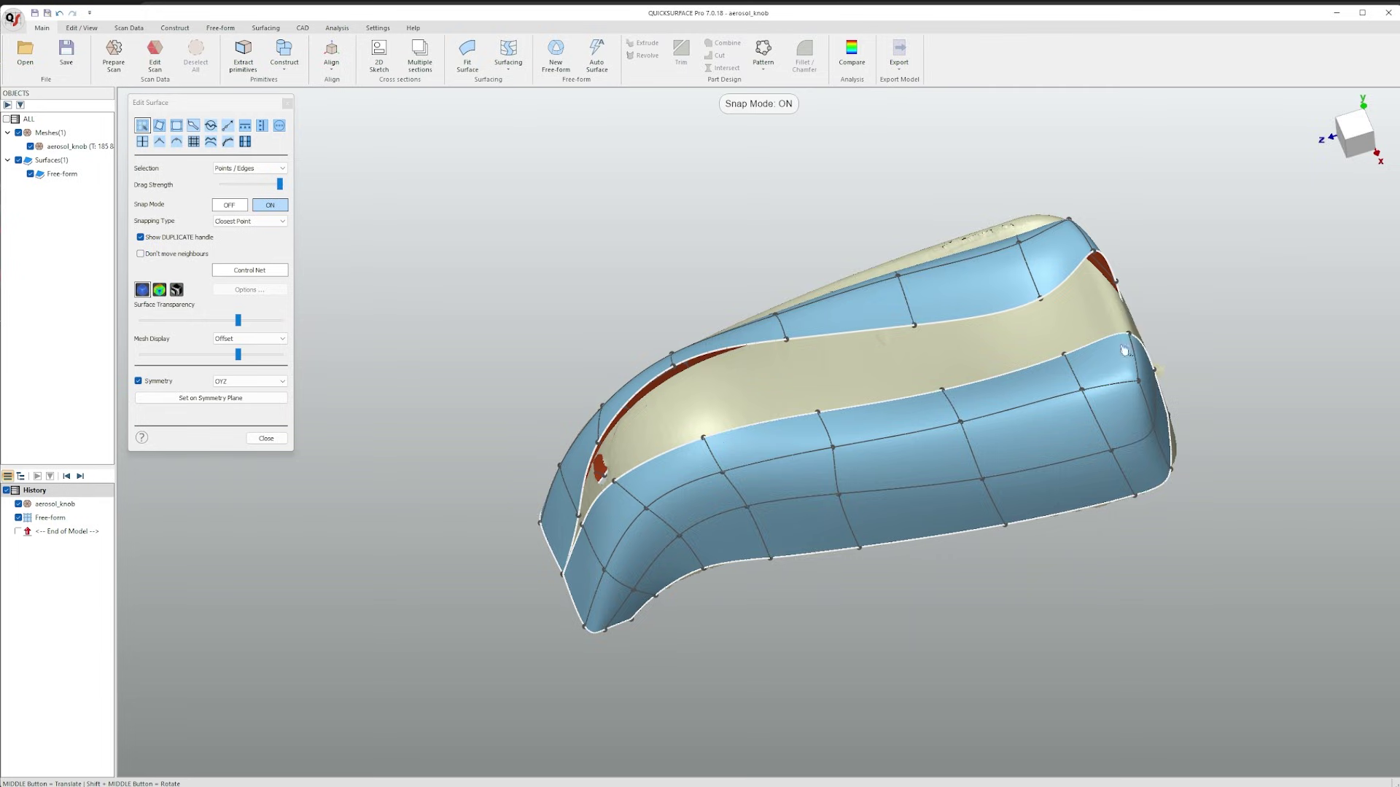
pyautogui.doubleClick(838, 414)
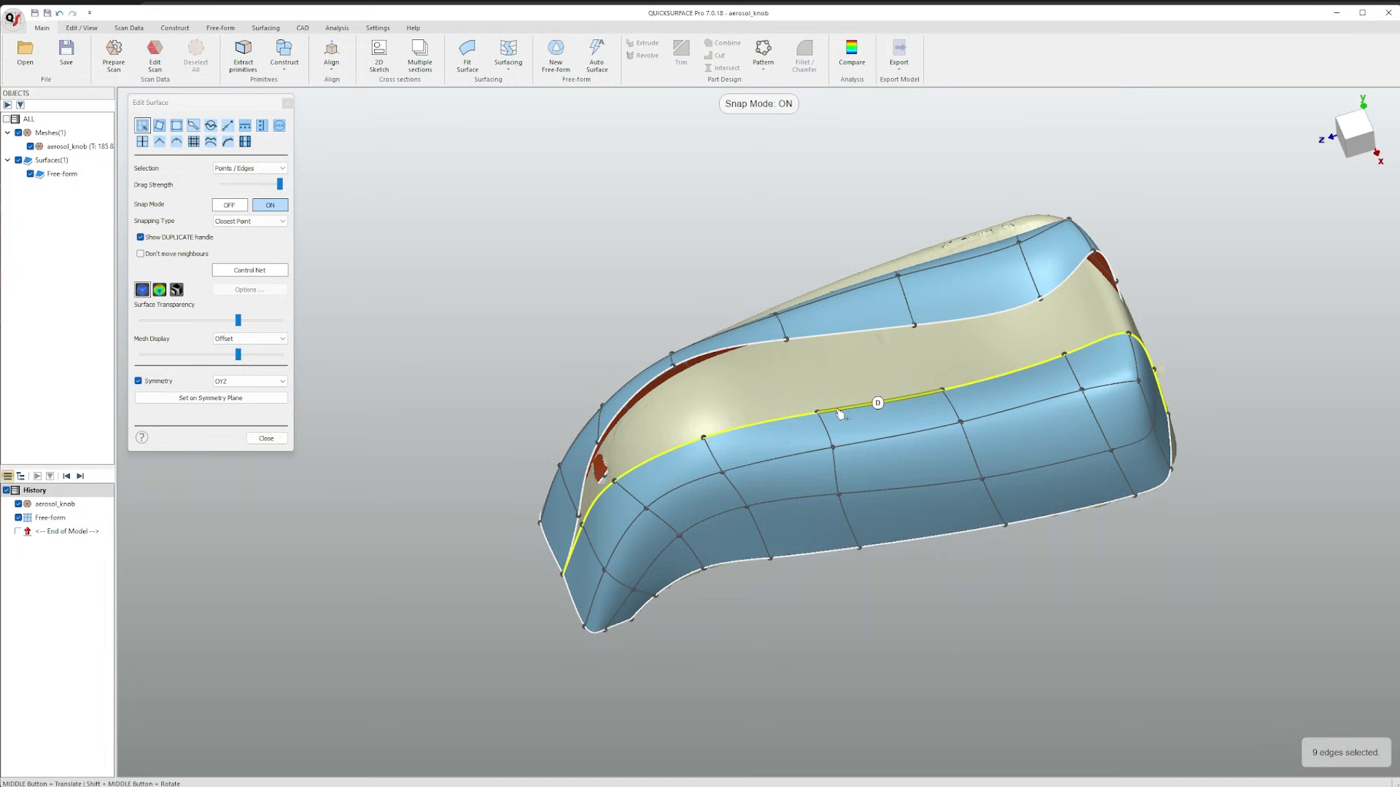
pyautogui.click(216, 399)
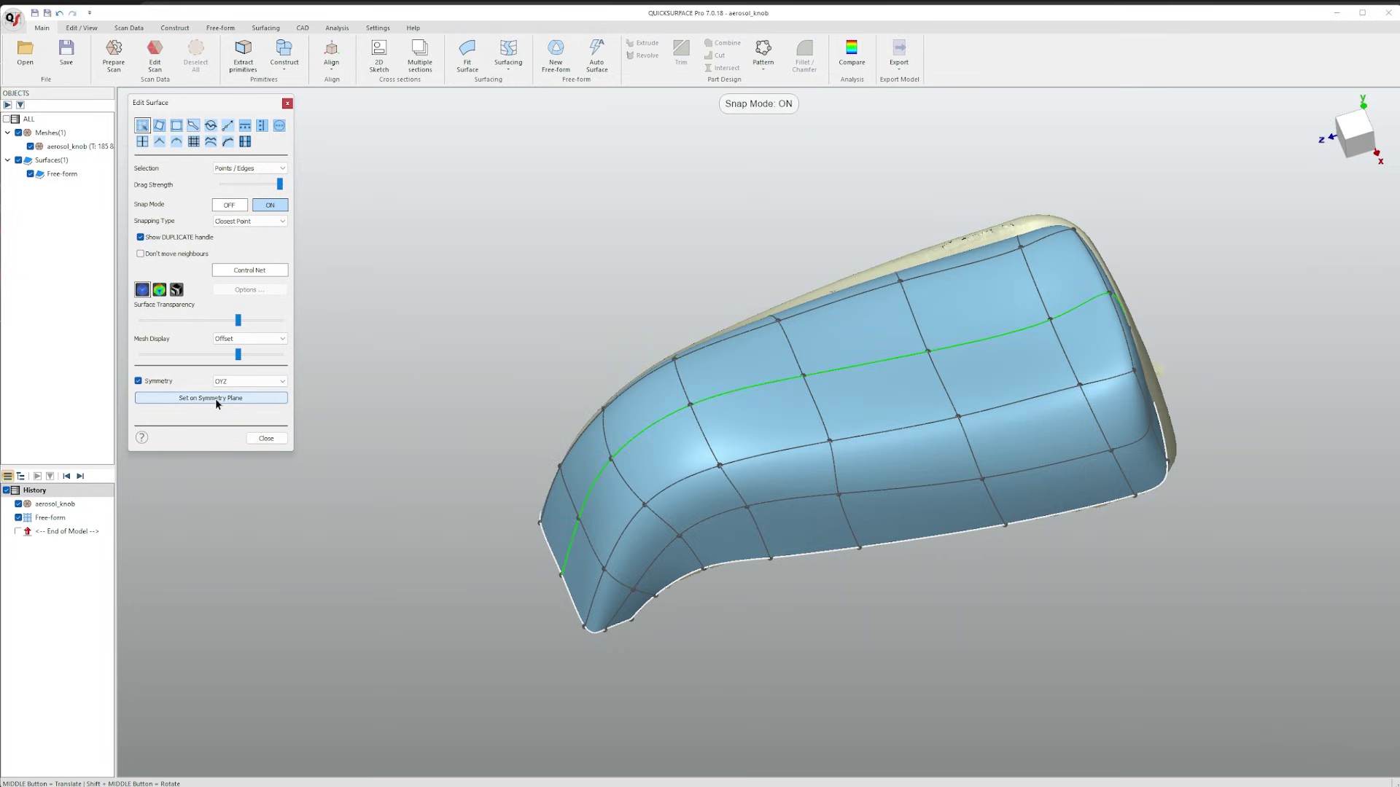
pyautogui.keyDown('shift'); pyautogui.moveTo(462, 469); pyautogui.dragTo(595, 268, button='middle'); pyautogui.keyUp('shift')
pyautogui.scroll(5, 688, 391)
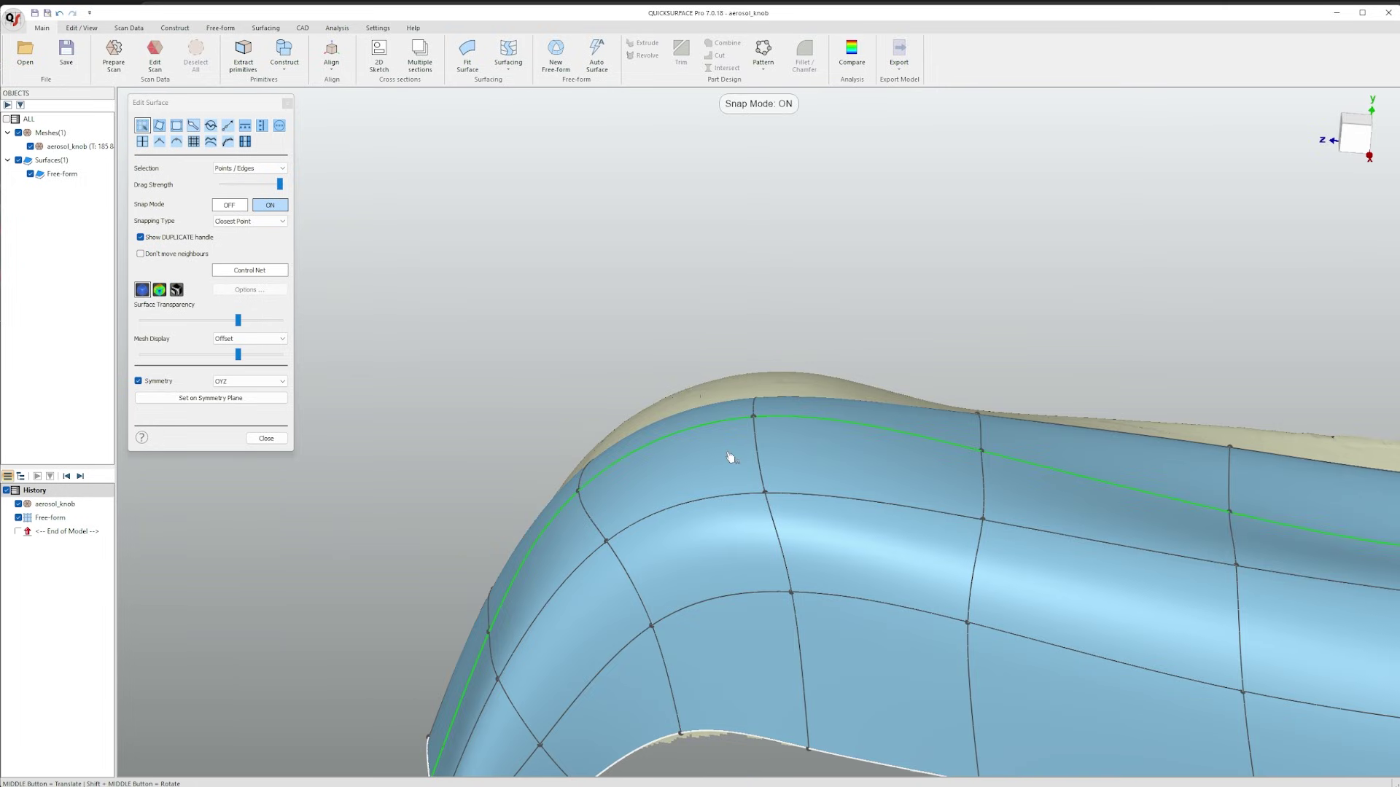
pyautogui.keyDown('shift'); pyautogui.moveTo(731, 458); pyautogui.dragTo(603, 425, button='middle'); pyautogui.keyUp('shift')
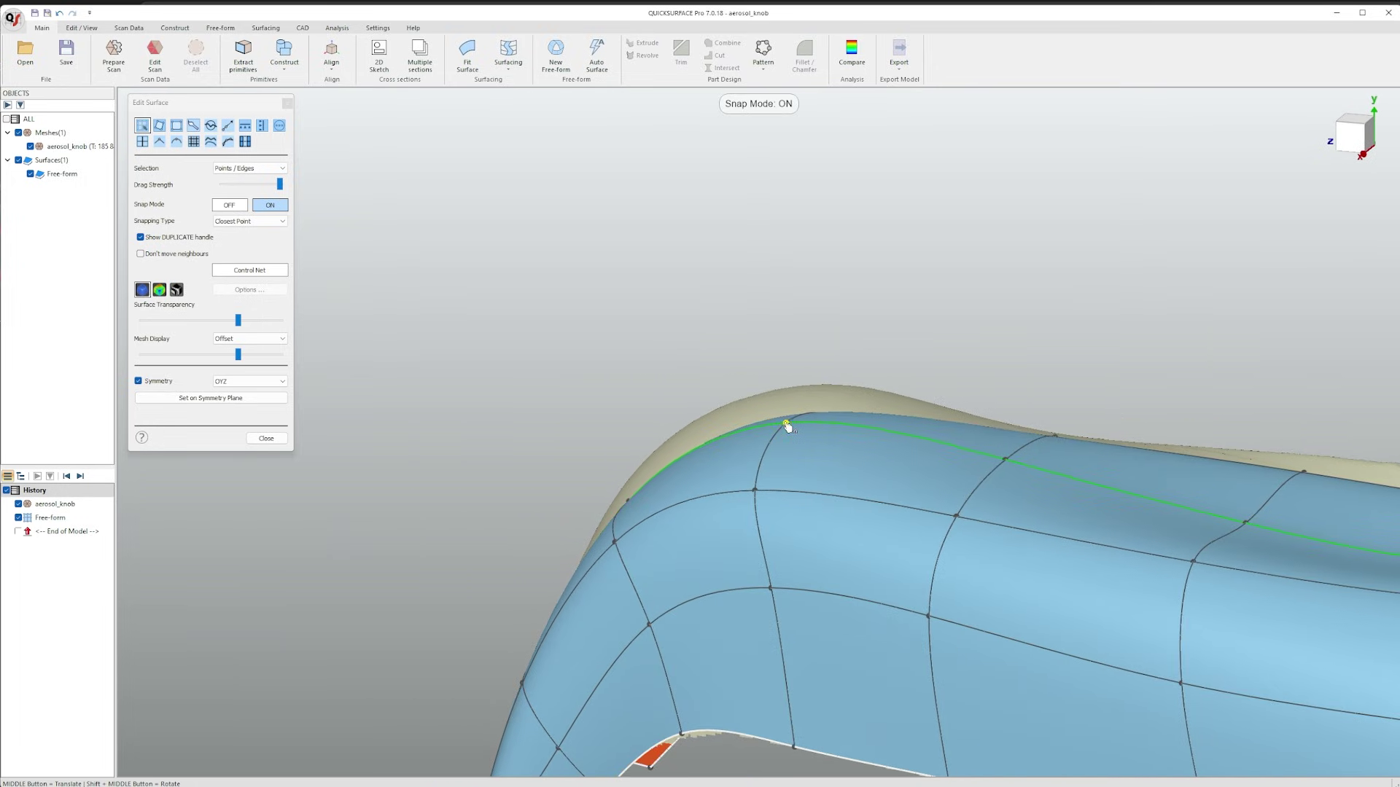
pyautogui.keyDown('shift'); pyautogui.moveTo(787, 422); pyautogui.dragTo(610, 507, button='middle'); pyautogui.keyUp('shift')
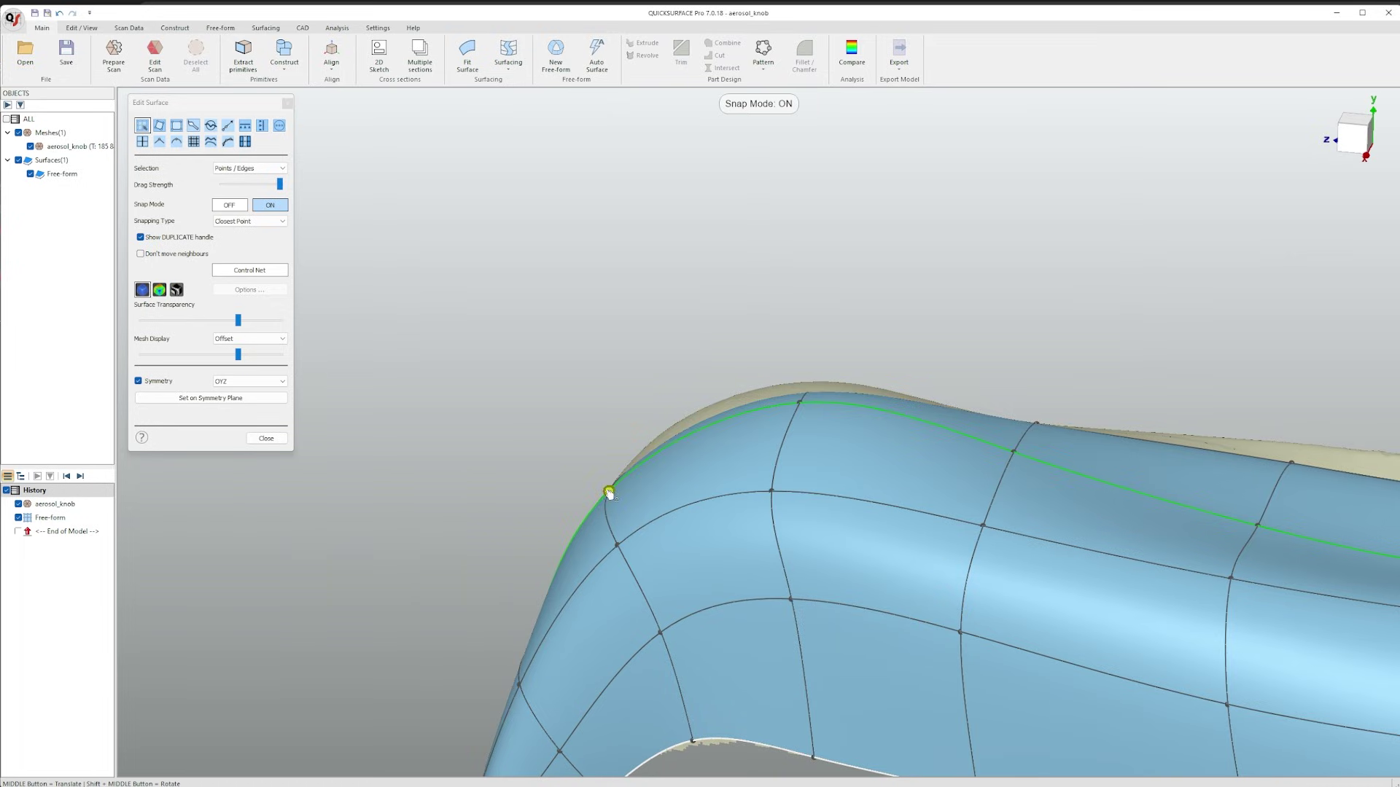
pyautogui.scroll(-5, 759, 406)
pyautogui.scroll(5, 867, 447)
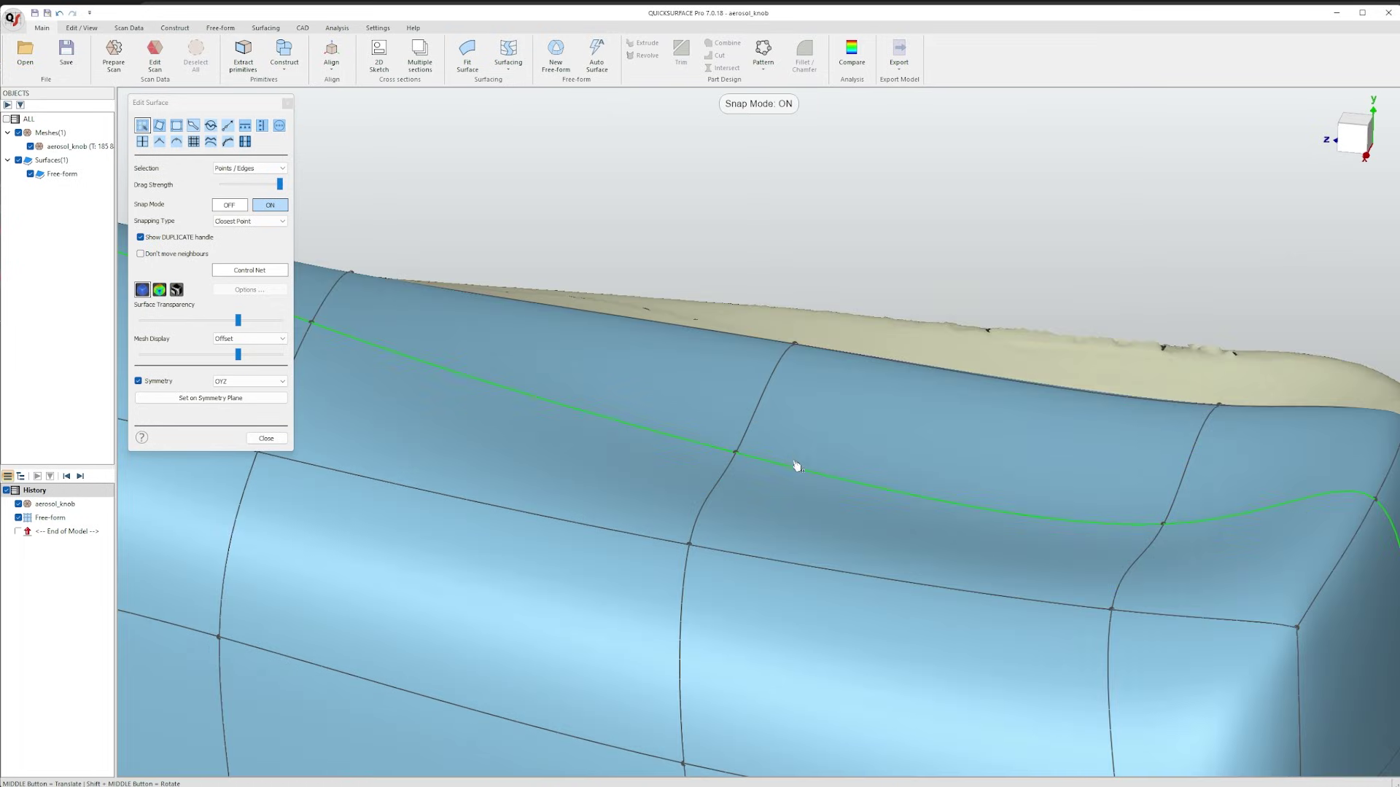
pyautogui.keyDown('shift'); pyautogui.moveTo(797, 469); pyautogui.dragTo(790, 472, button='middle'); pyautogui.keyUp('shift')
pyautogui.scroll(-2, 770, 397)
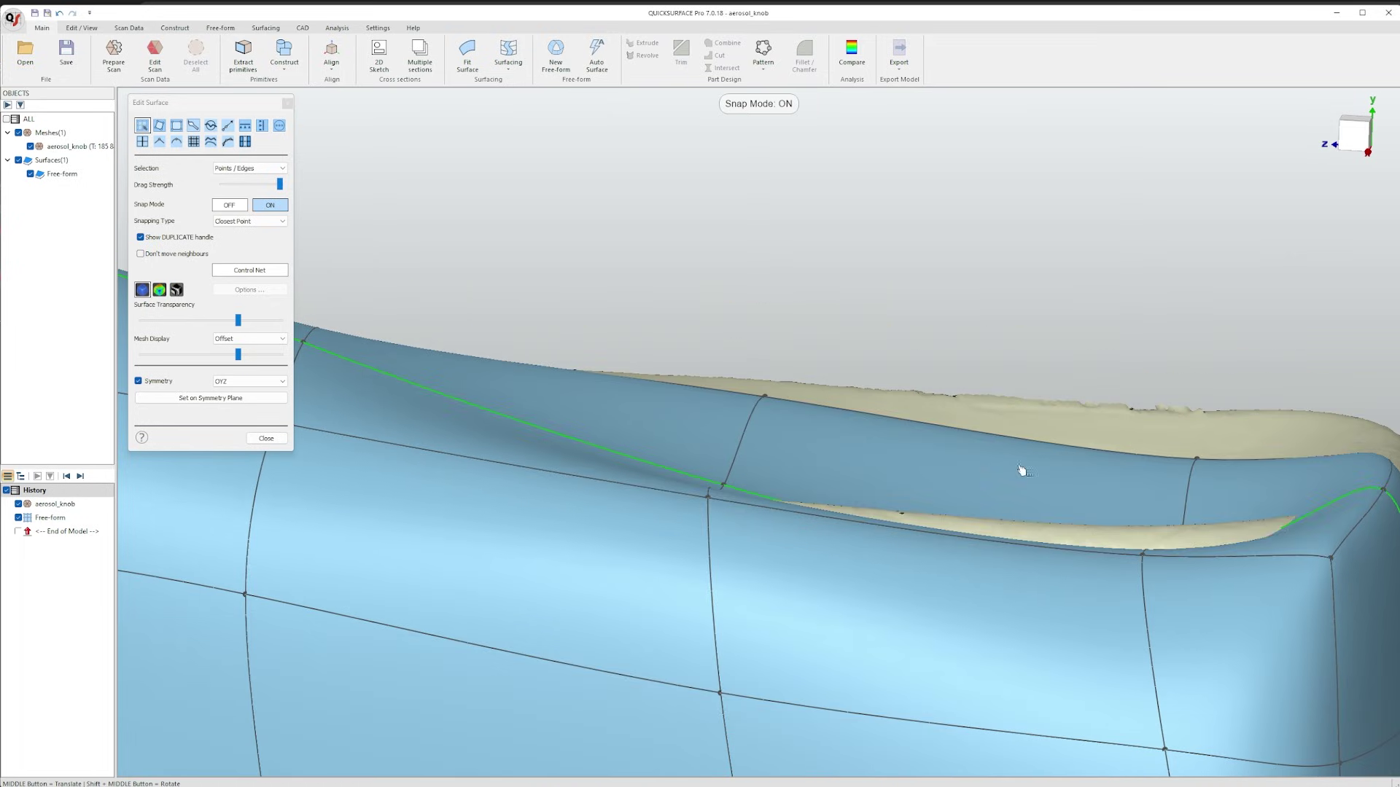
pyautogui.scroll(-5, 906, 490)
pyautogui.keyDown('shift'); pyautogui.moveTo(906, 491); pyautogui.dragTo(615, 493, button='middle'); pyautogui.keyUp('shift')
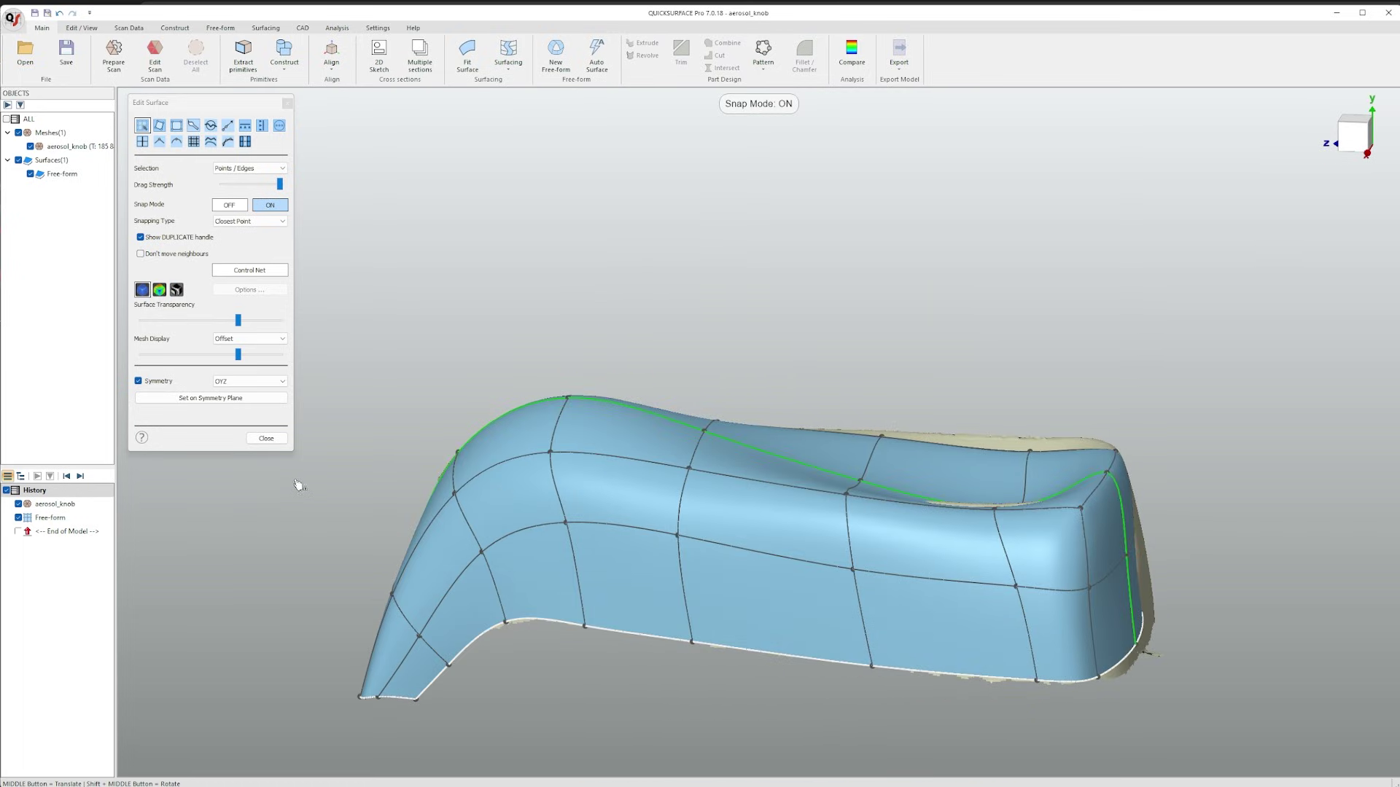
# Close Edit Surface, uncheck Meshes(1) to hide the scan, and orbit the bare surface
pyautogui.click(264, 440)
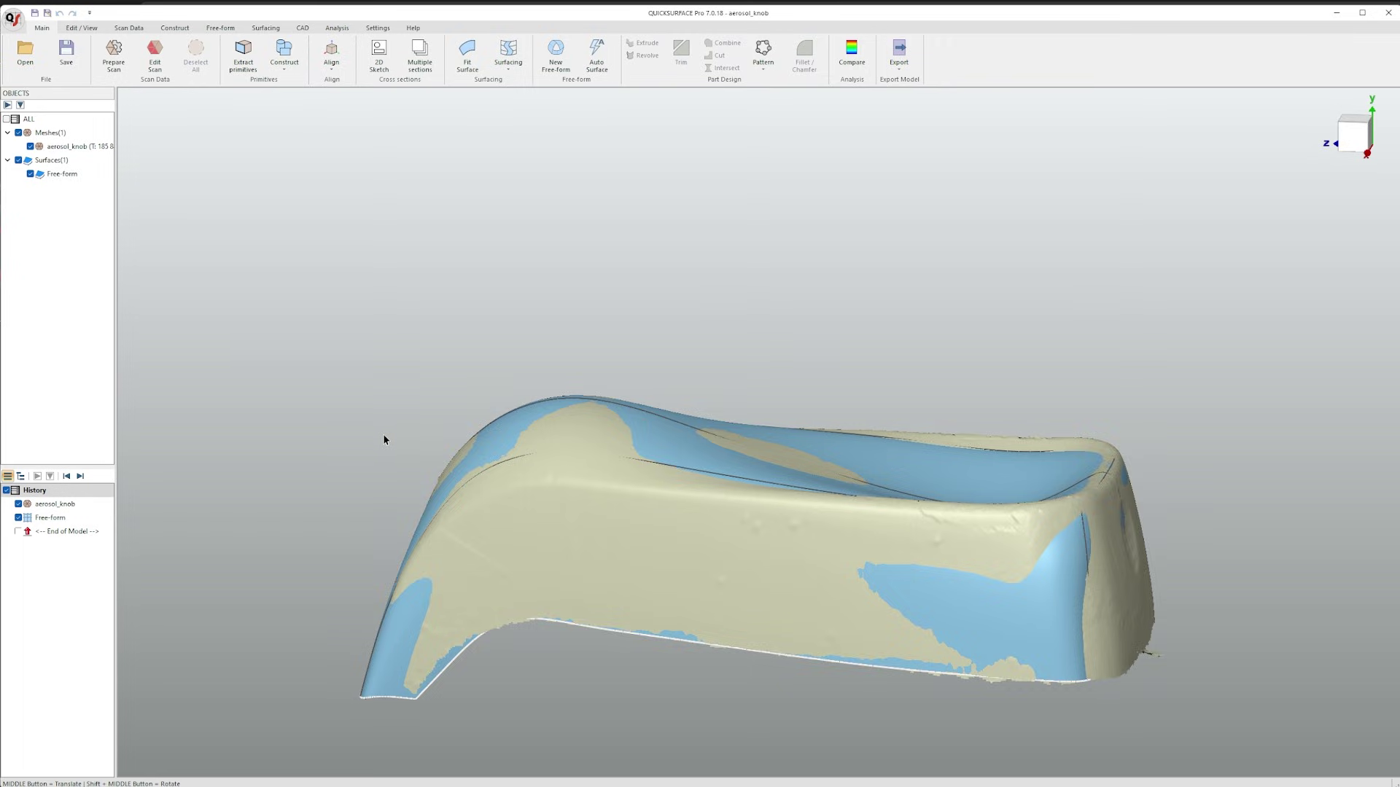
pyautogui.click(18, 133)
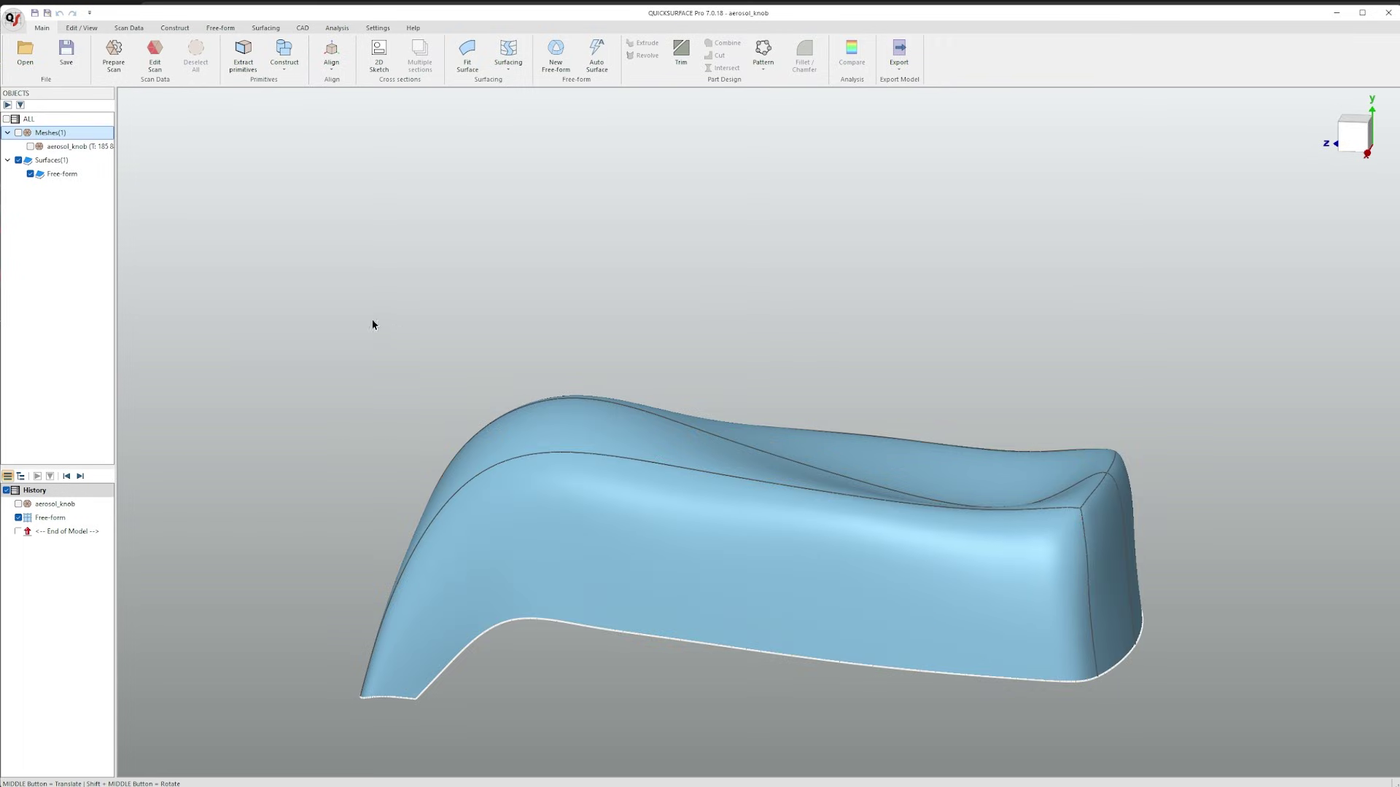
pyautogui.keyDown('shift'); pyautogui.moveTo(373, 324); pyautogui.dragTo(456, 402, button='middle'); pyautogui.keyUp('shift')
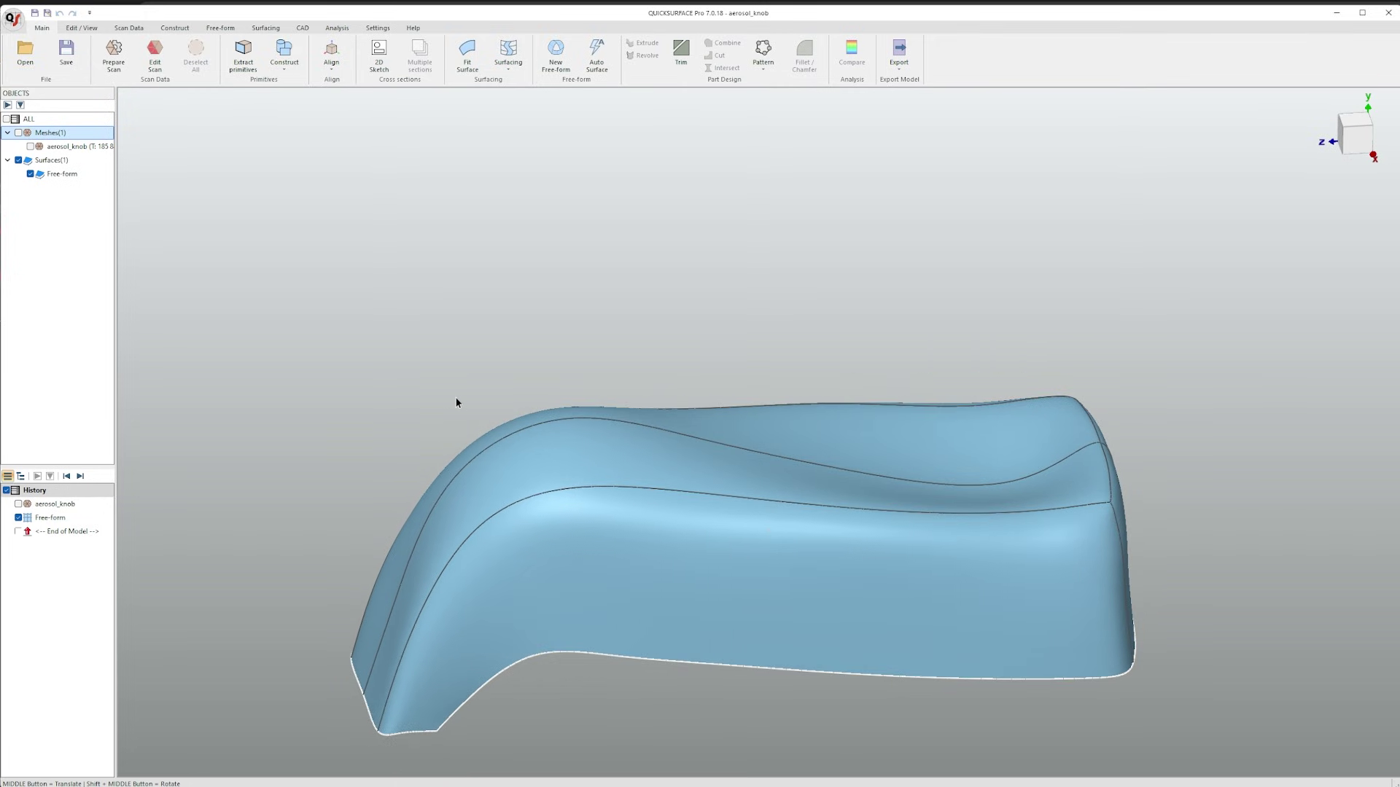
pyautogui.scroll(-2, 452, 405)
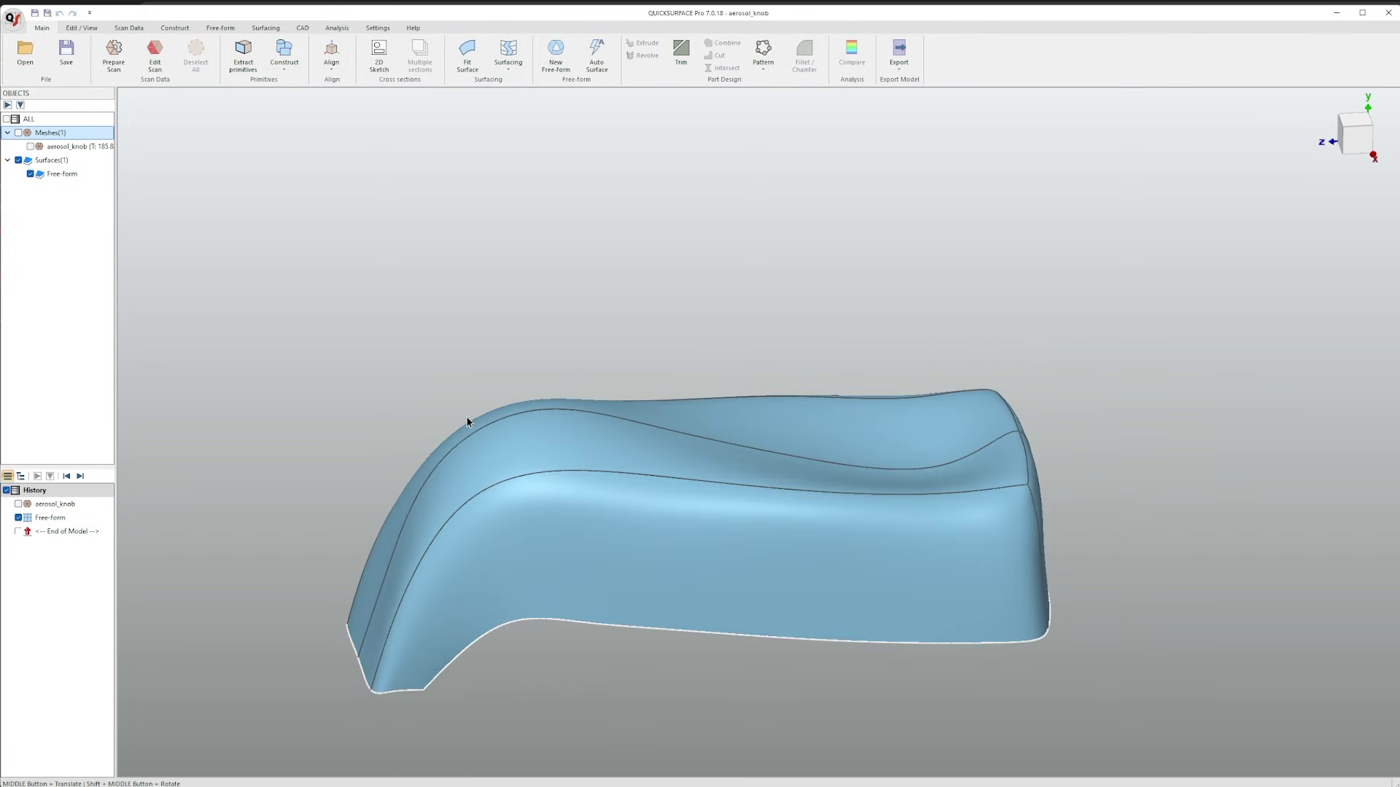
# Thicken the selected free-form surface to 2.5 mm, previewing before accepting
pyautogui.click(214, 29)
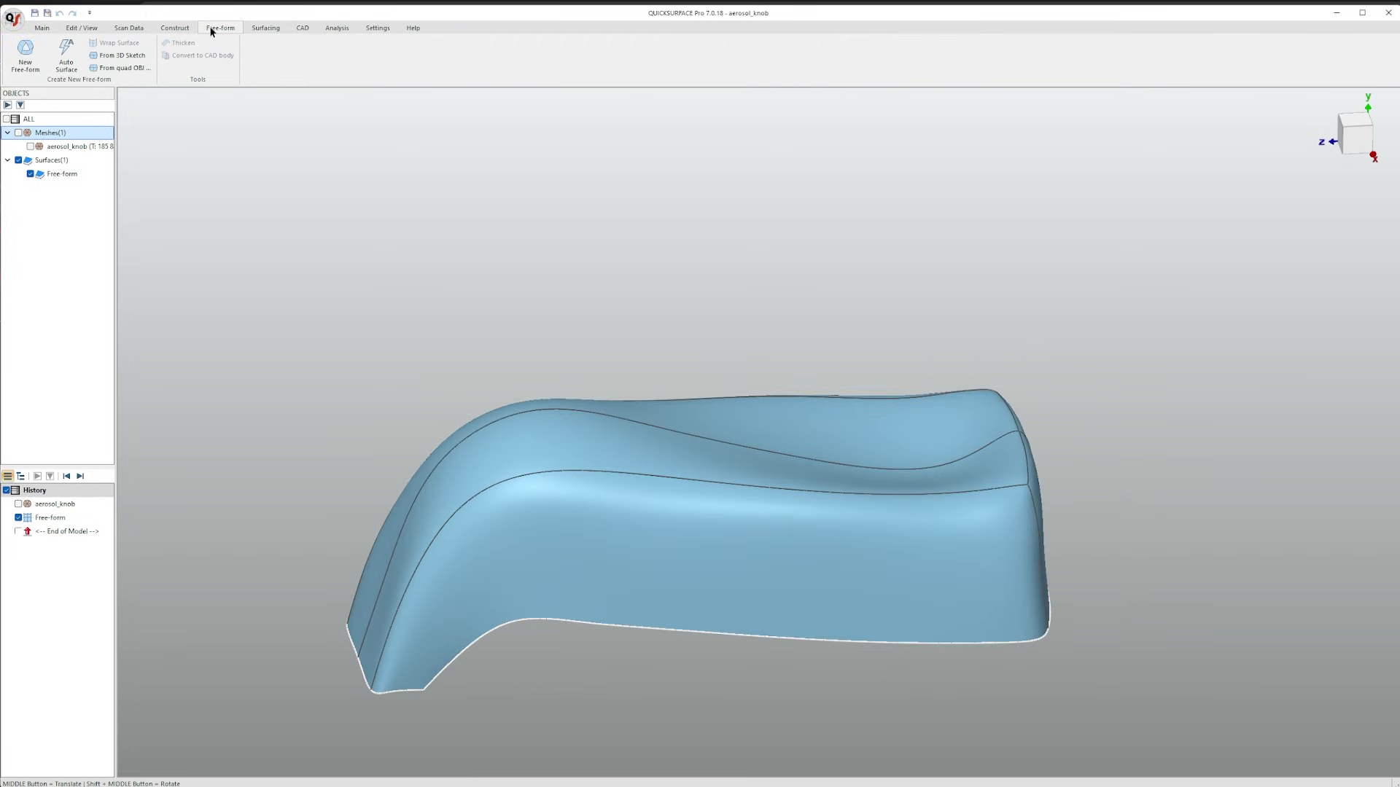
pyautogui.click(532, 452)
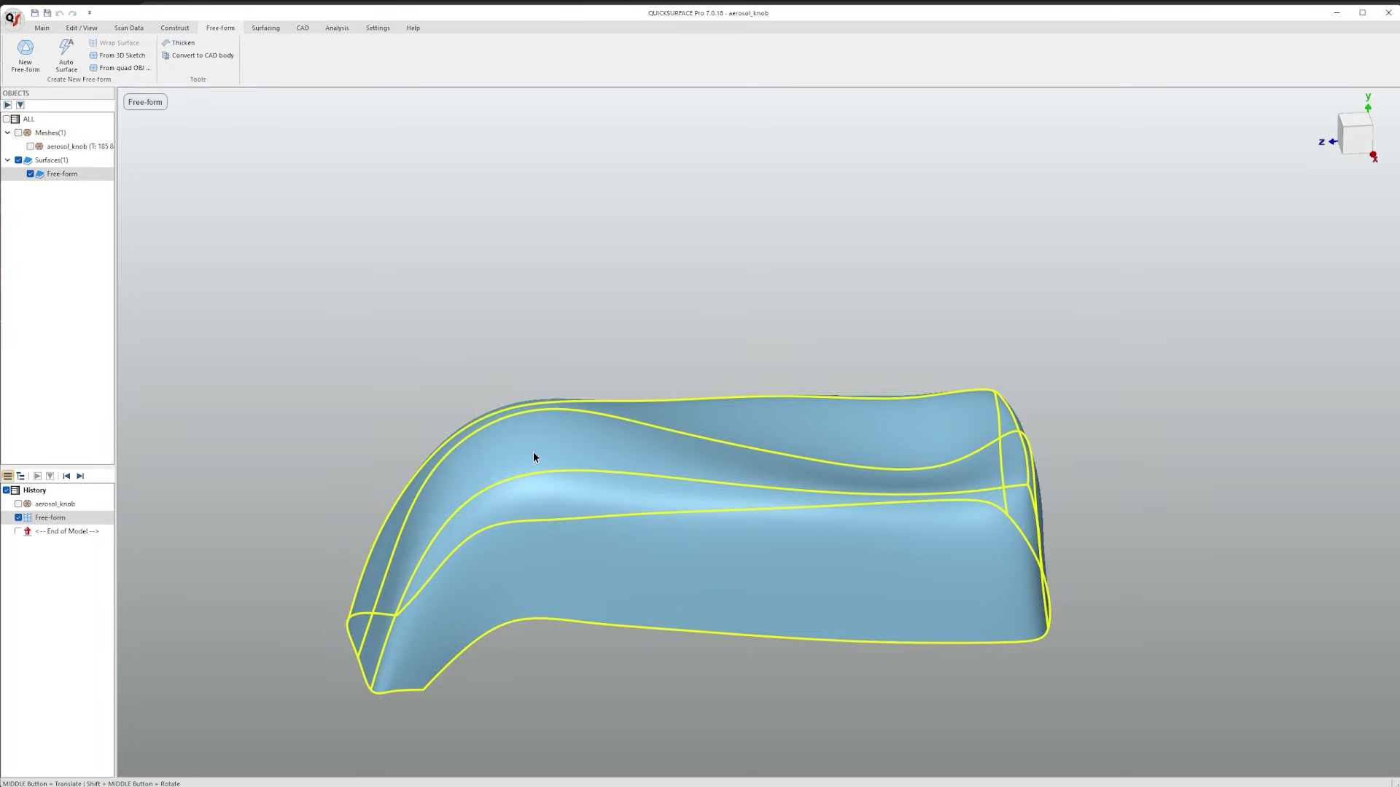
pyautogui.click(182, 44)
pyautogui.moveTo(204, 124); pyautogui.dragTo(164, 127)
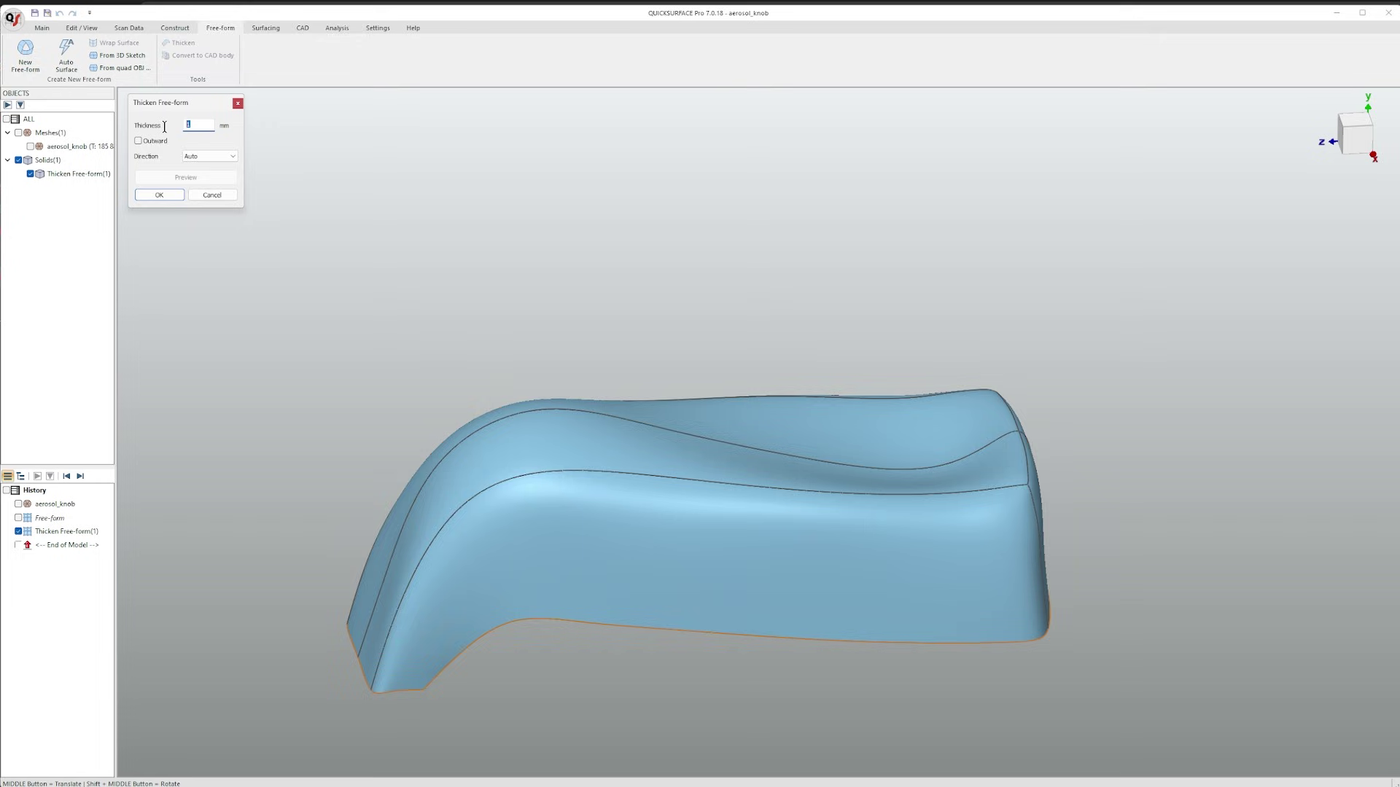
pyautogui.write('2.5')
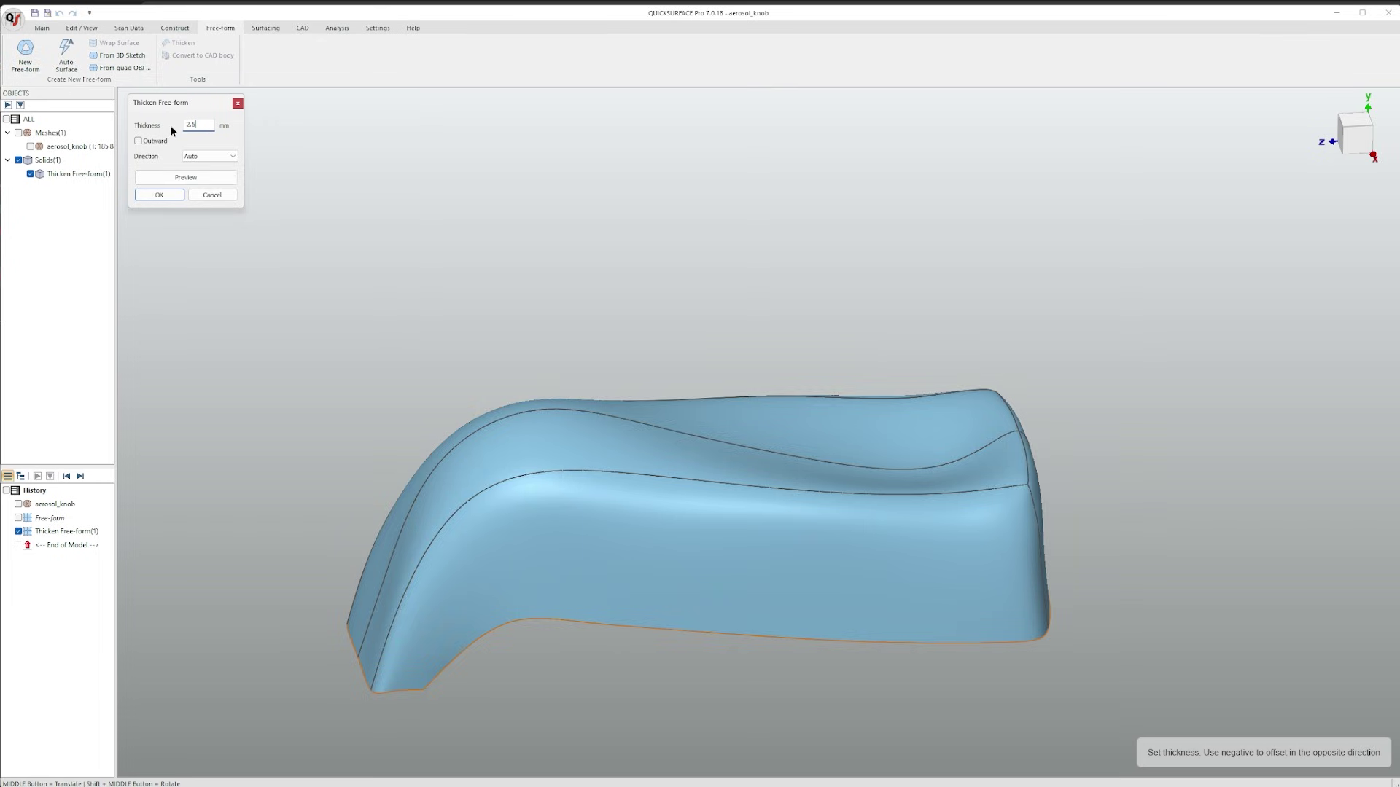
pyautogui.keyDown('shift'); pyautogui.moveTo(262, 204); pyautogui.dragTo(353, 53, button='middle'); pyautogui.keyUp('shift')
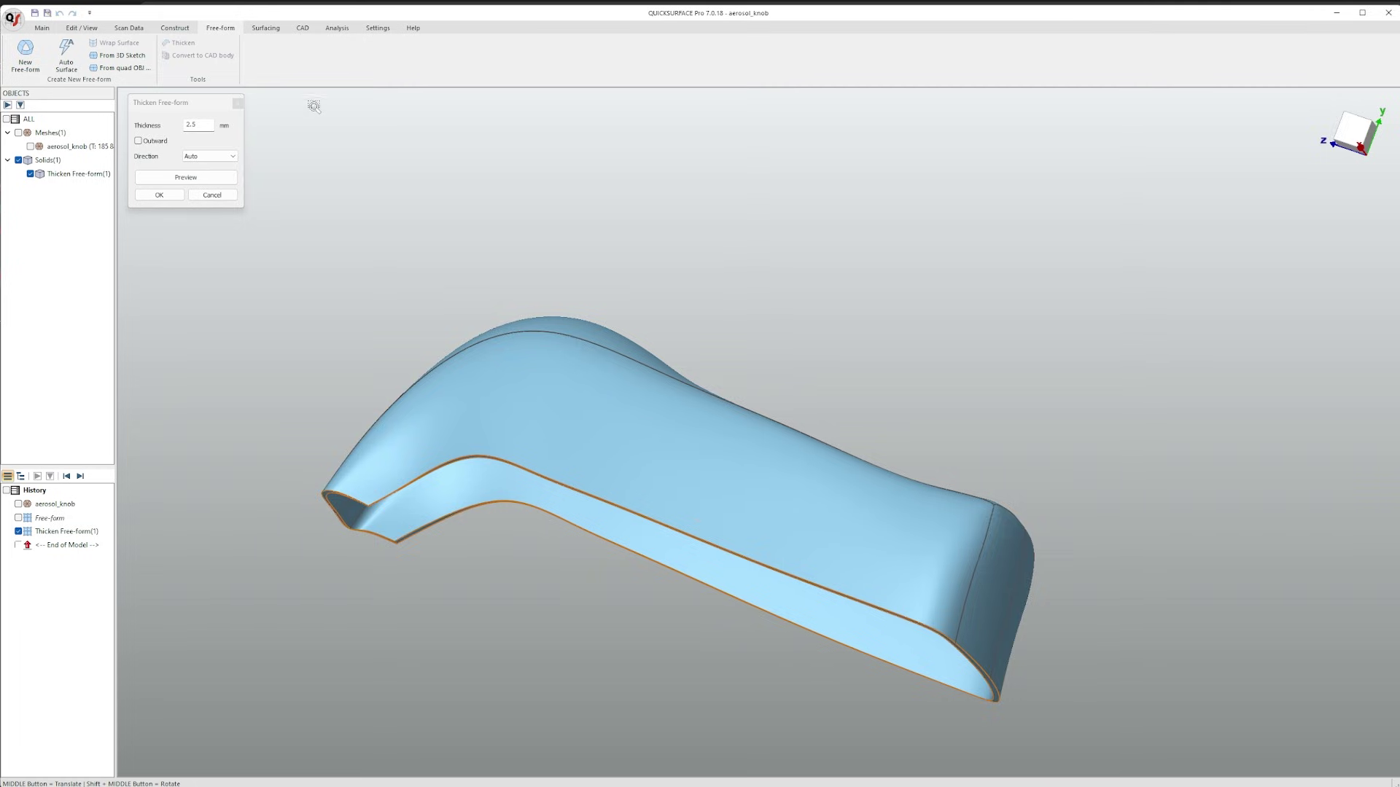
pyautogui.click(211, 179)
pyautogui.click(159, 195)
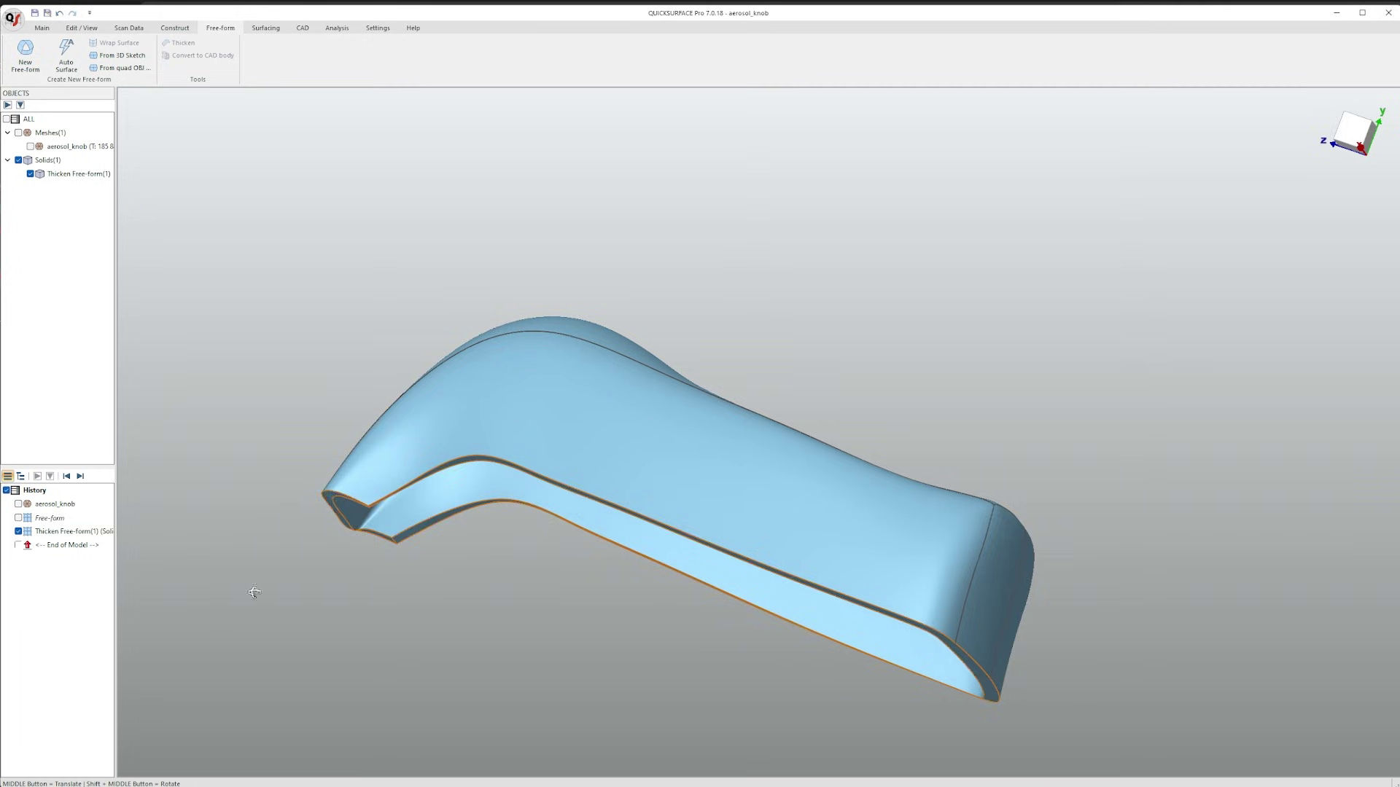
pyautogui.keyDown('shift'); pyautogui.moveTo(254, 592); pyautogui.dragTo(297, 581, button='middle'); pyautogui.keyUp('shift')
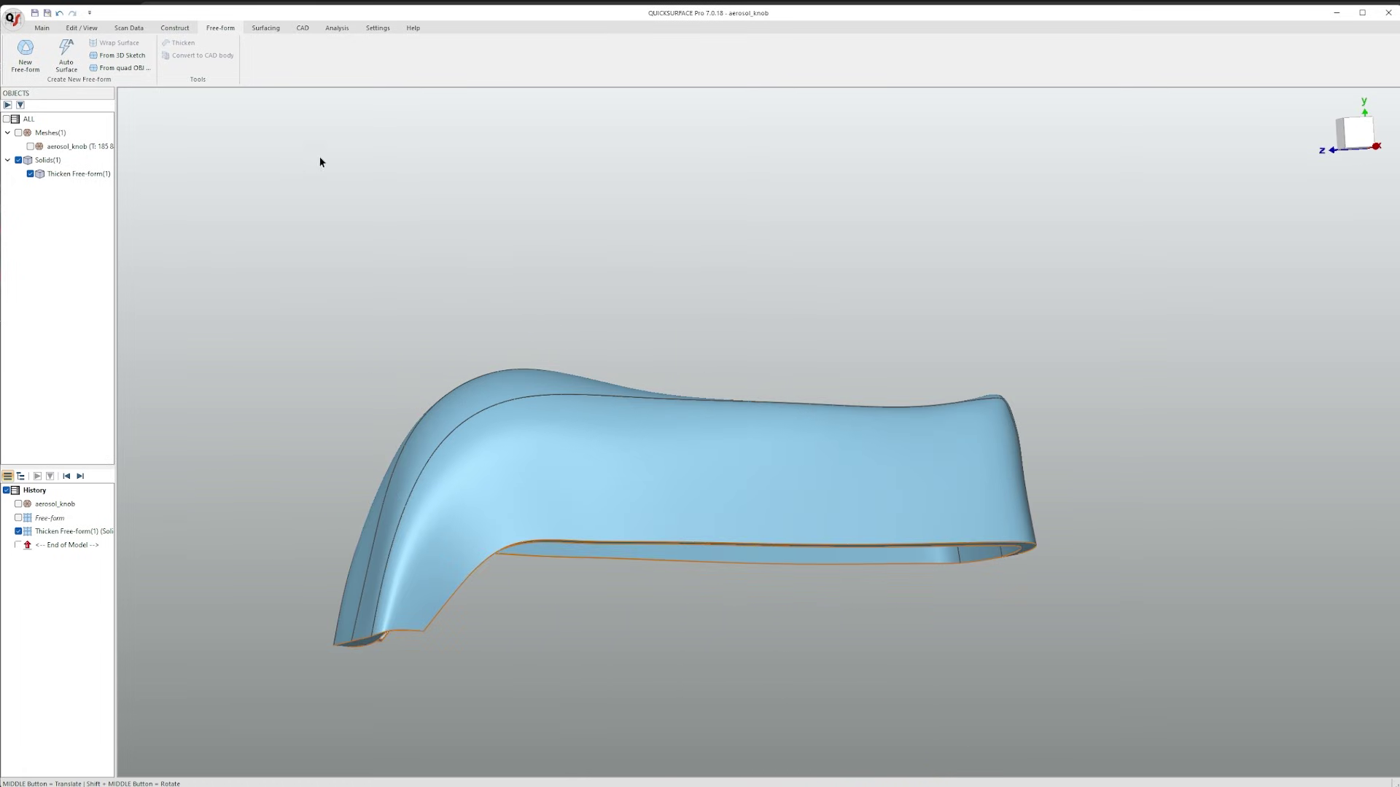
# Render the thickened knob with a Stainless Steel environment map and orbit to inspect reflections
pyautogui.click(336, 29)
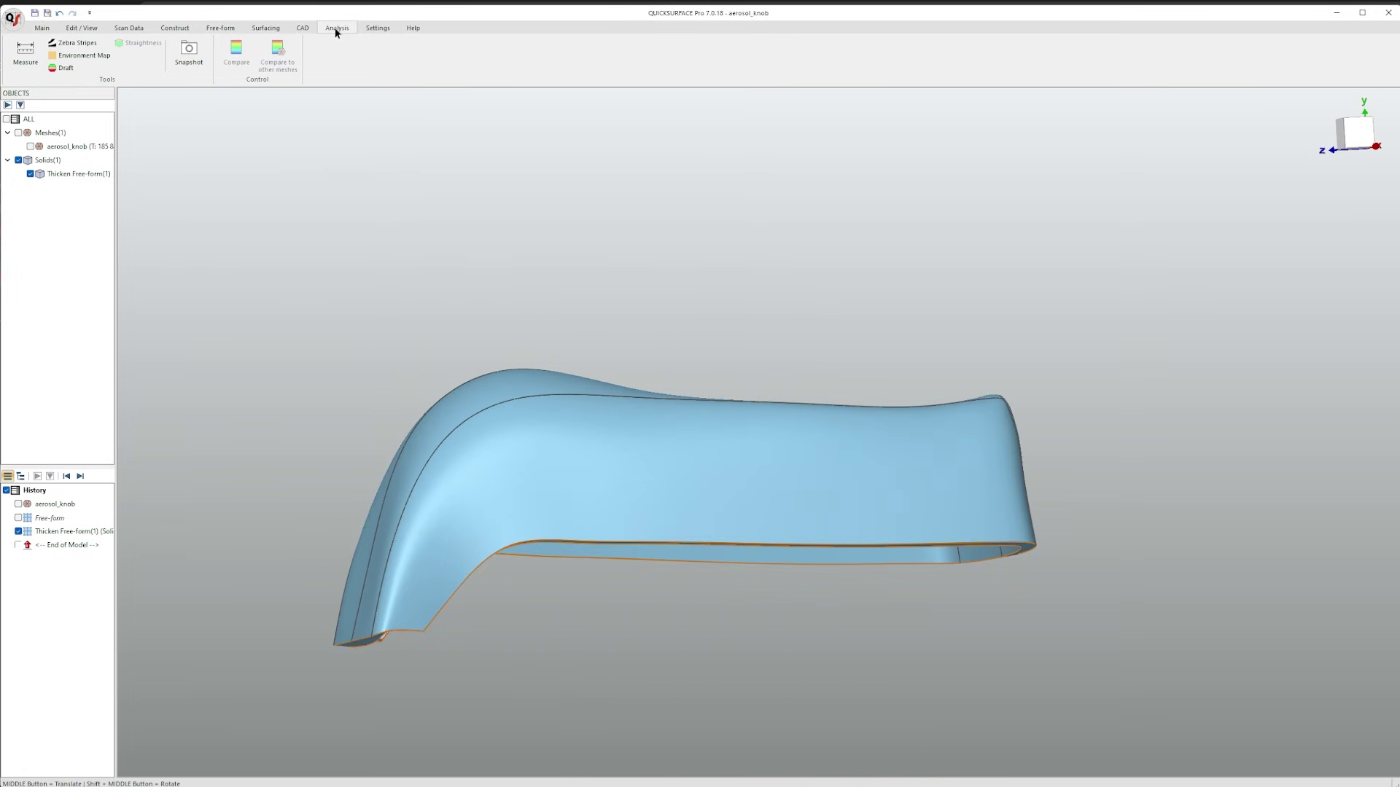
pyautogui.click(80, 55)
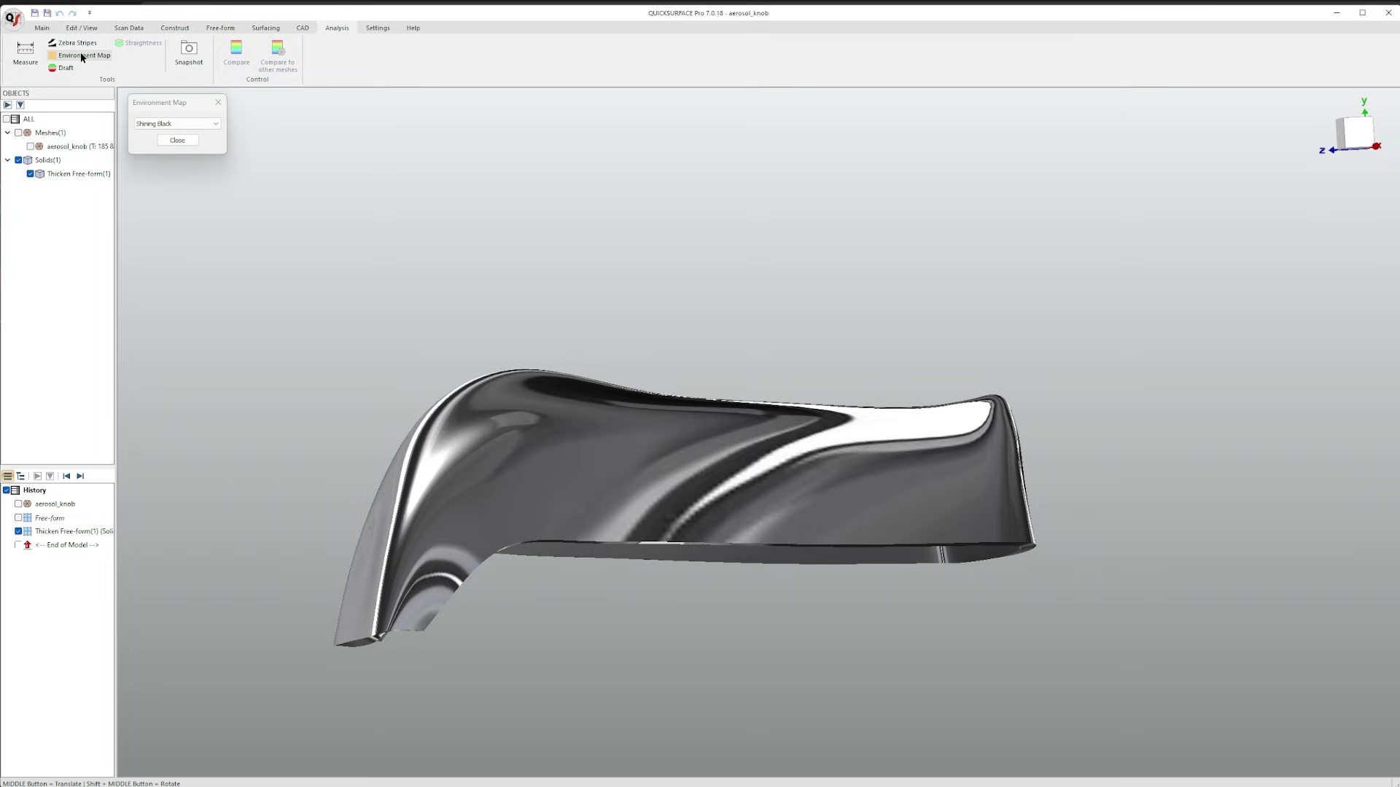
pyautogui.click(151, 121)
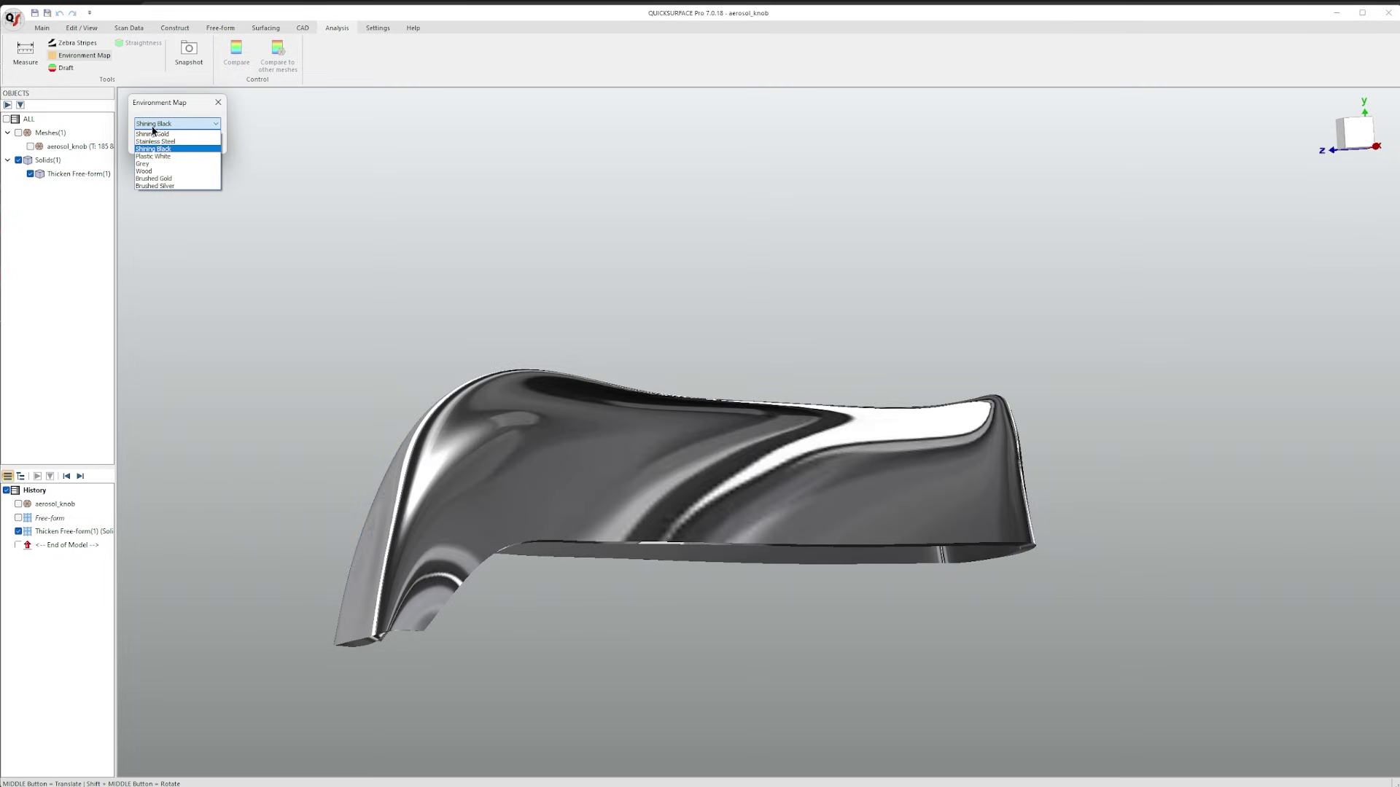
pyautogui.click(160, 142)
pyautogui.keyDown('shift'); pyautogui.moveTo(318, 163); pyautogui.dragTo(390, 193, button='middle'); pyautogui.keyUp('shift')
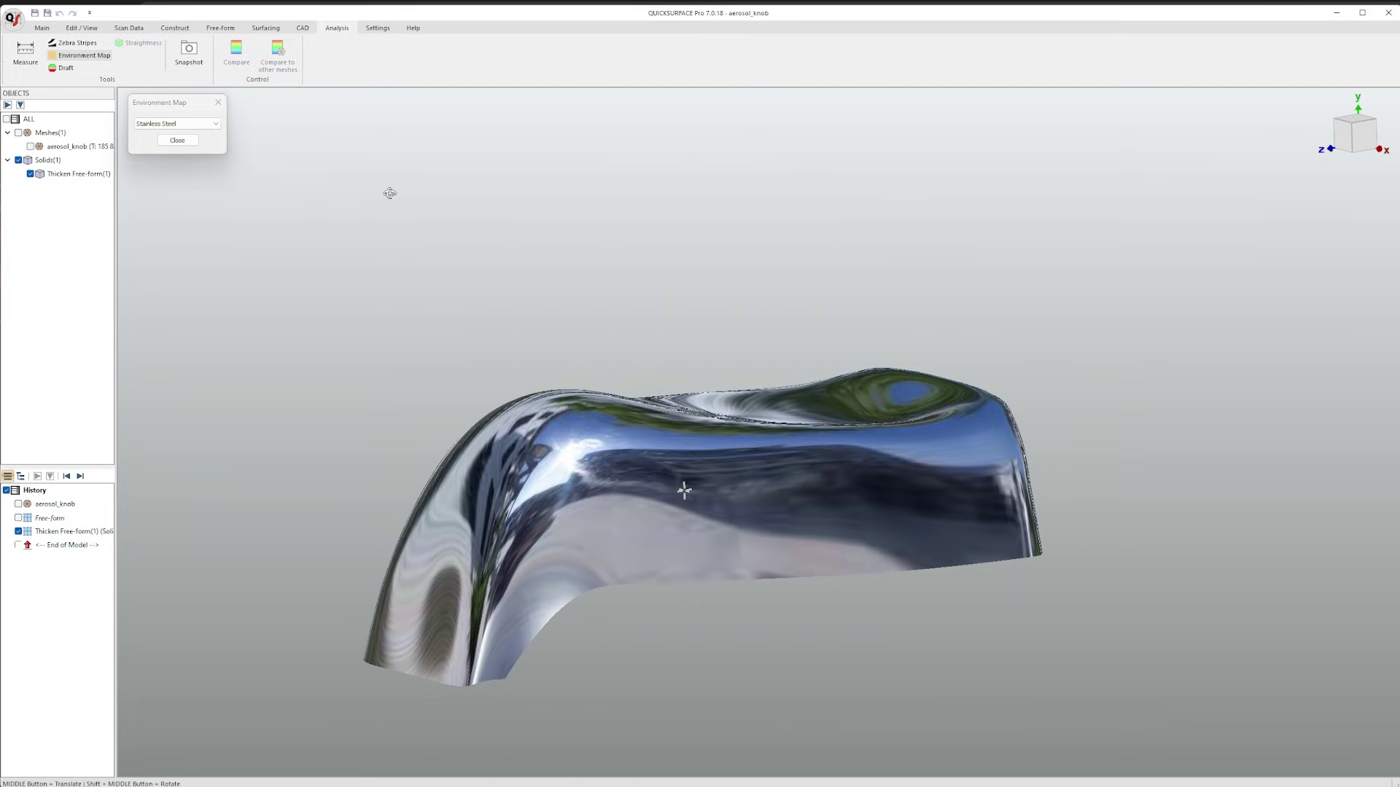
# Turn off the environment map, then open the aerosol_knob STEP export and cancel it
pyautogui.click(180, 140)
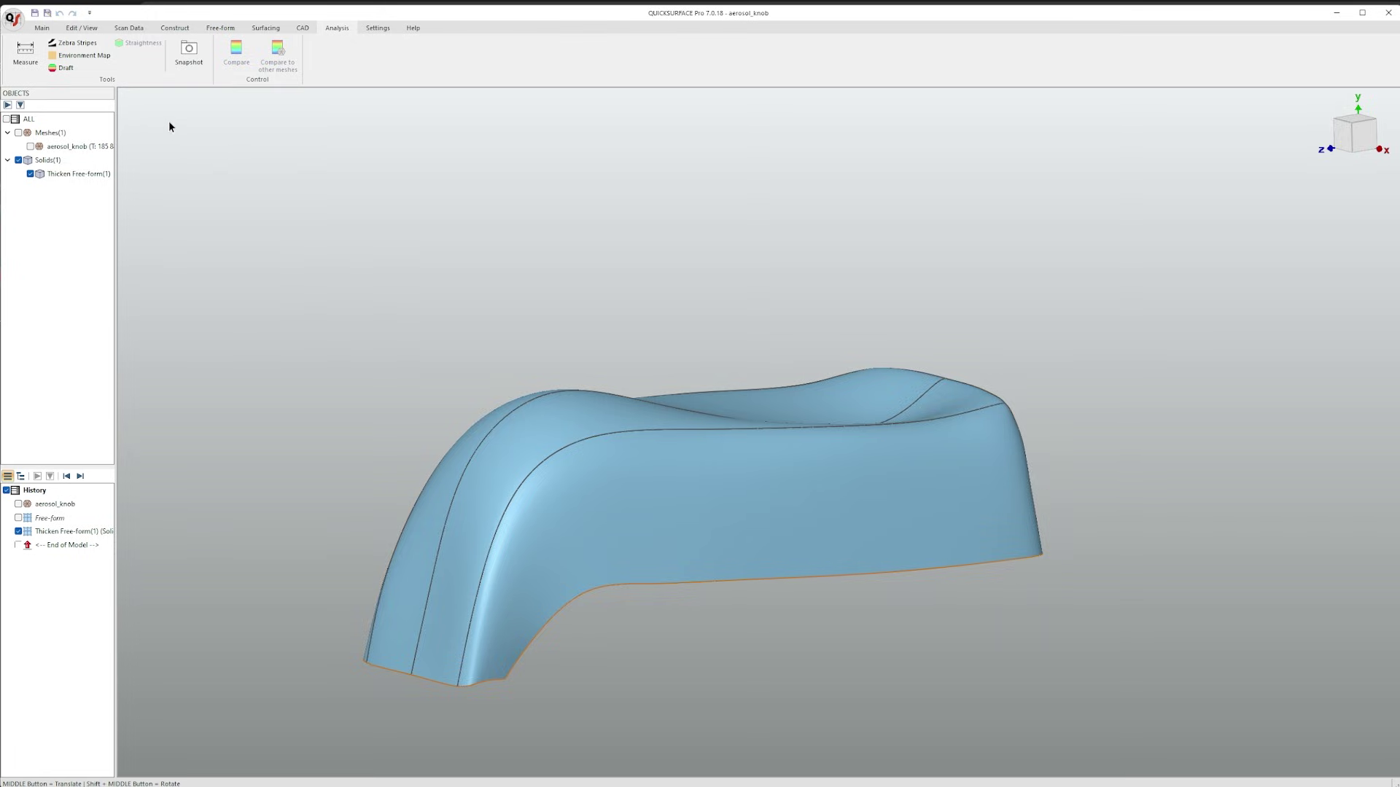
pyautogui.click(42, 28)
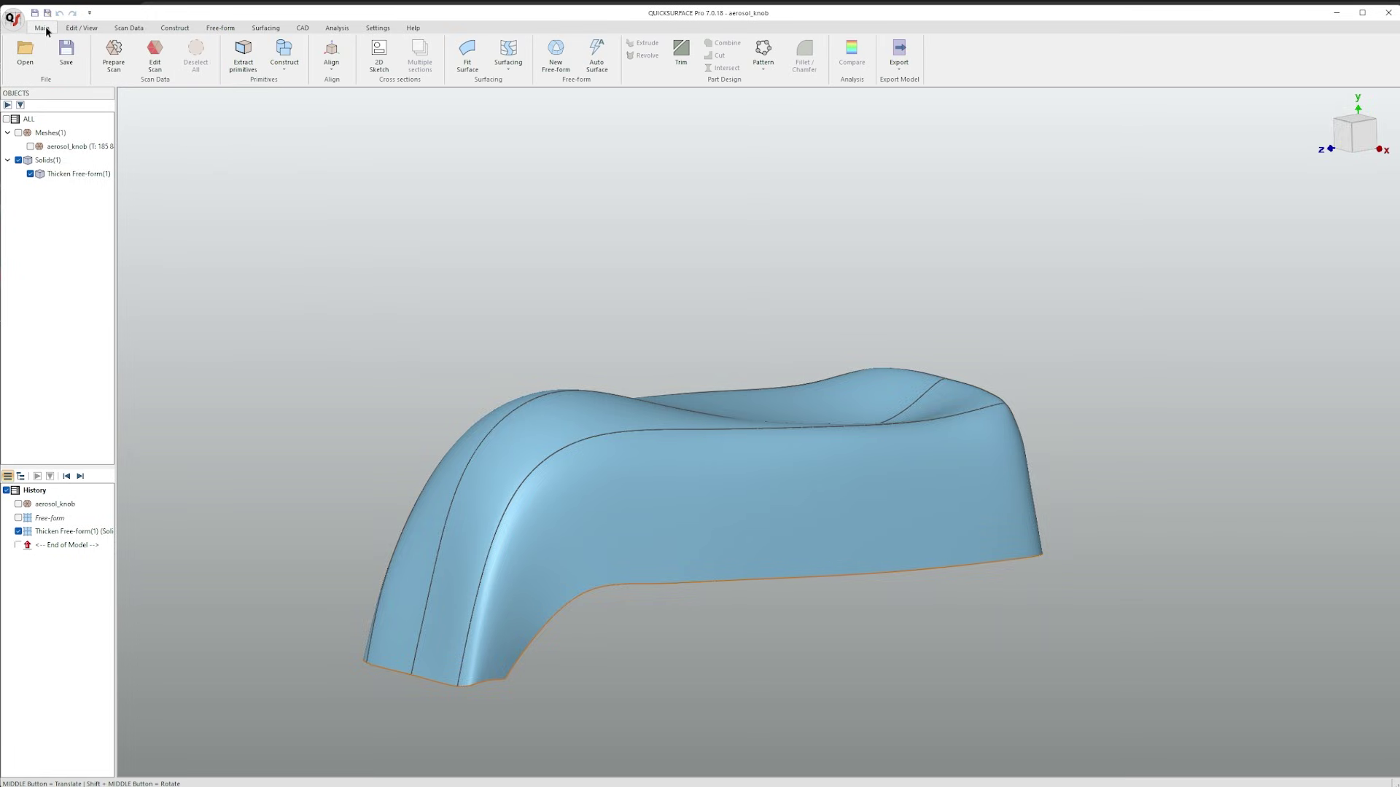
pyautogui.click(901, 49)
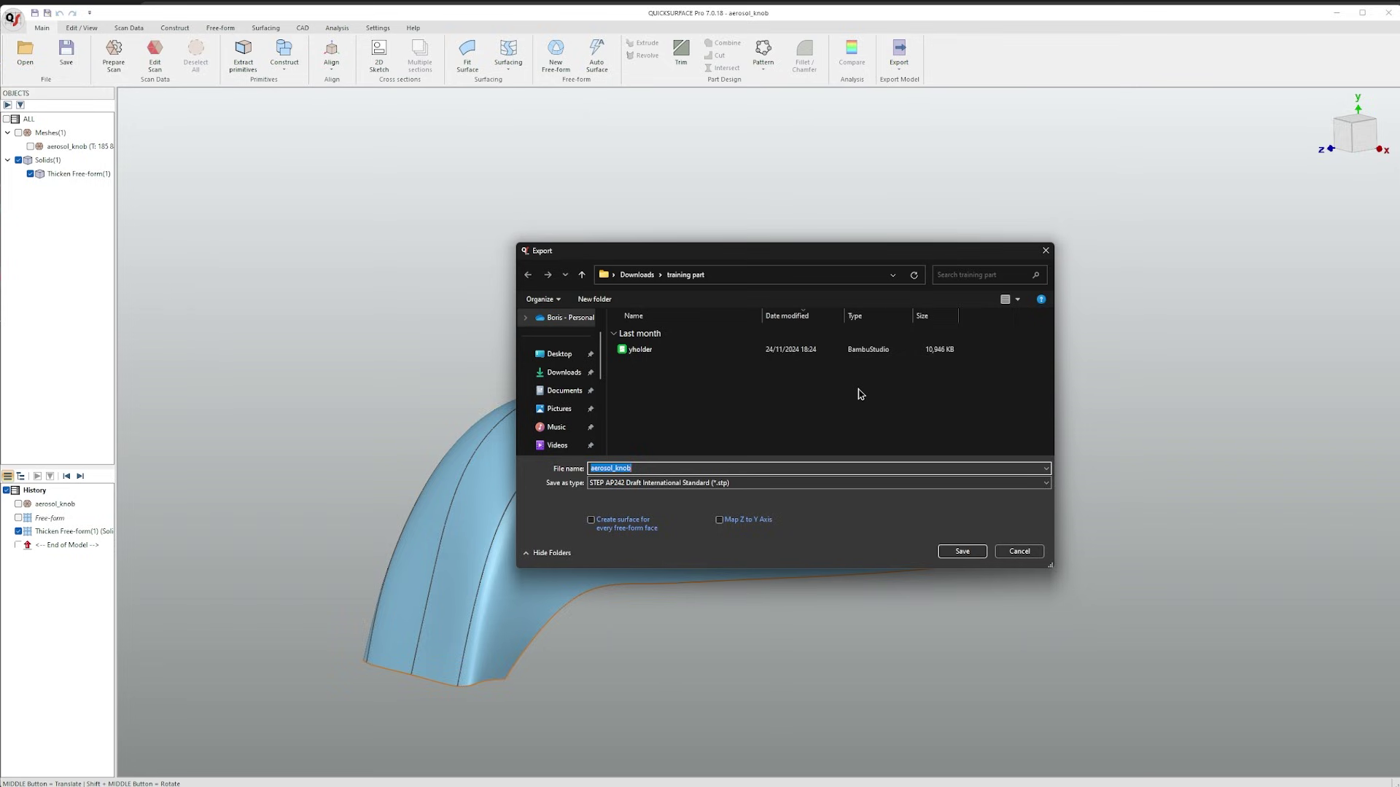
pyautogui.click(1010, 551)
pyautogui.moveTo(924, 562); pyautogui.dragTo(878, 530, button='middle')
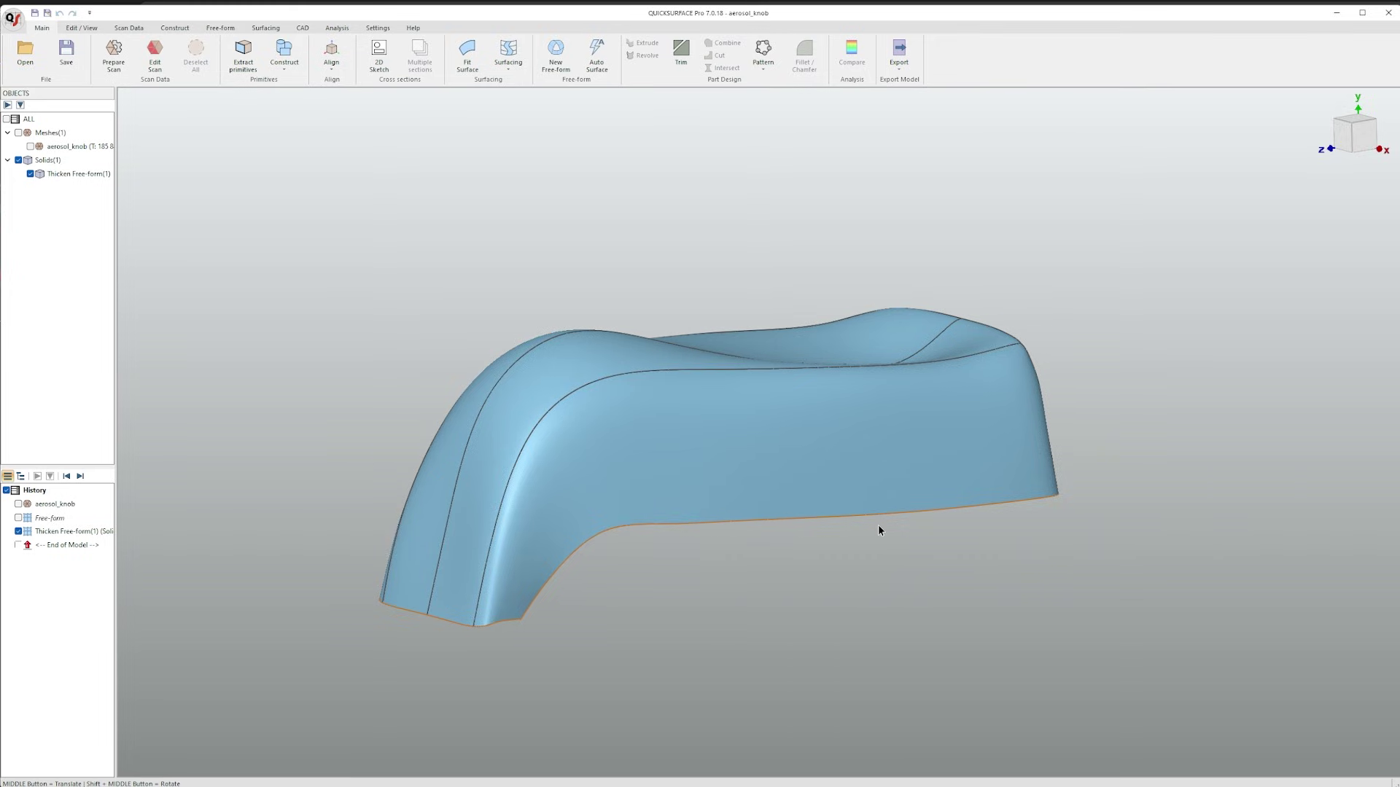